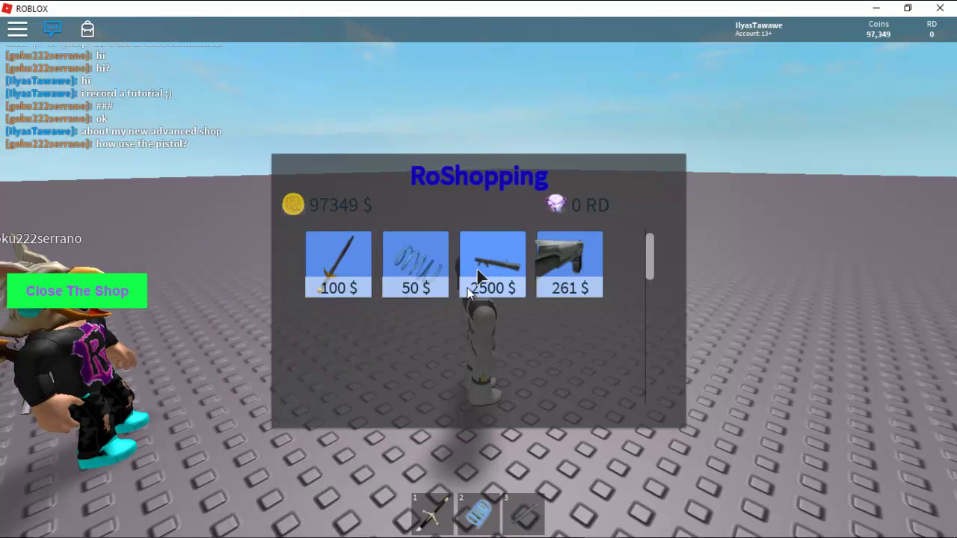
- Buy the 261 $ pistol from the RoShopping shop and close the shop
left_click(549, 271)
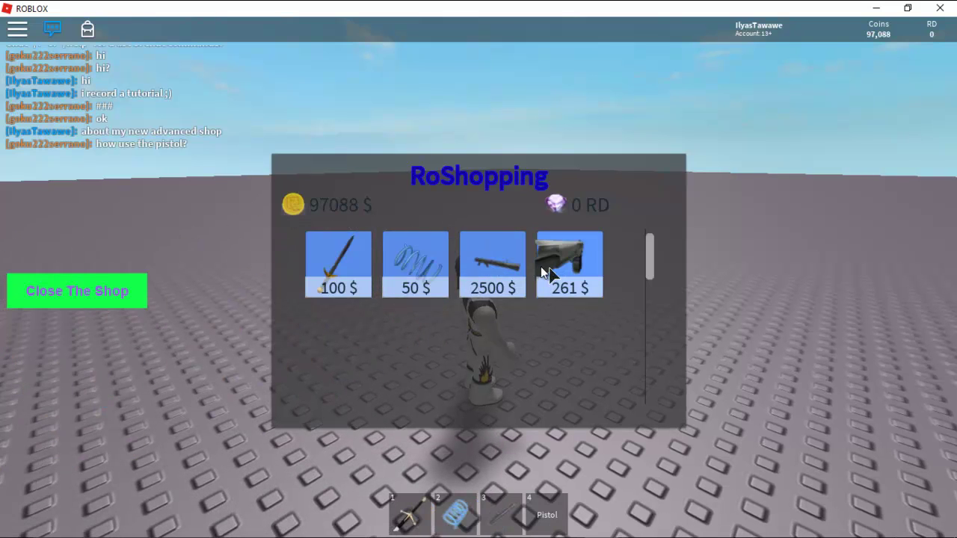
left_click(142, 291)
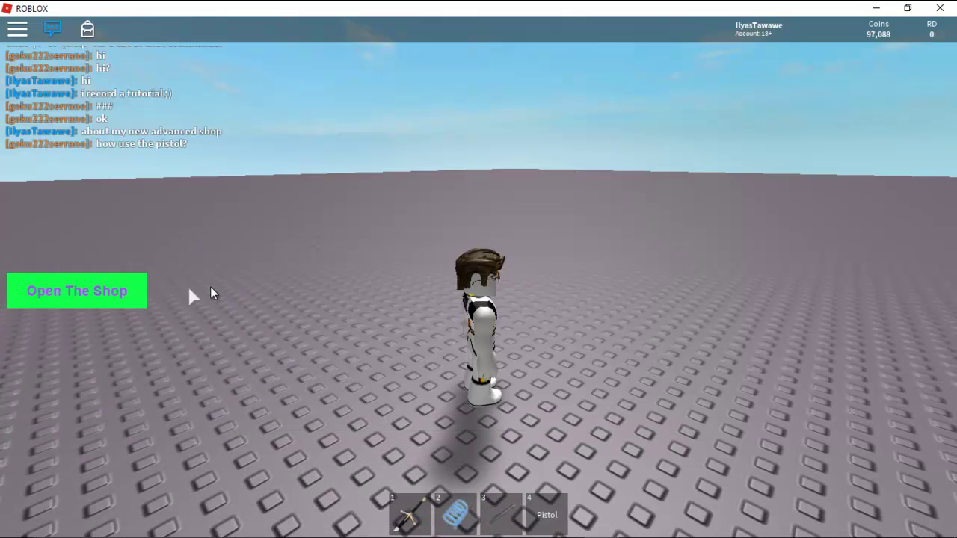
- Try out the purchased sword, gravity coil and rocket launcher in the game, jumping with the coil and firing a rocket
key("1")
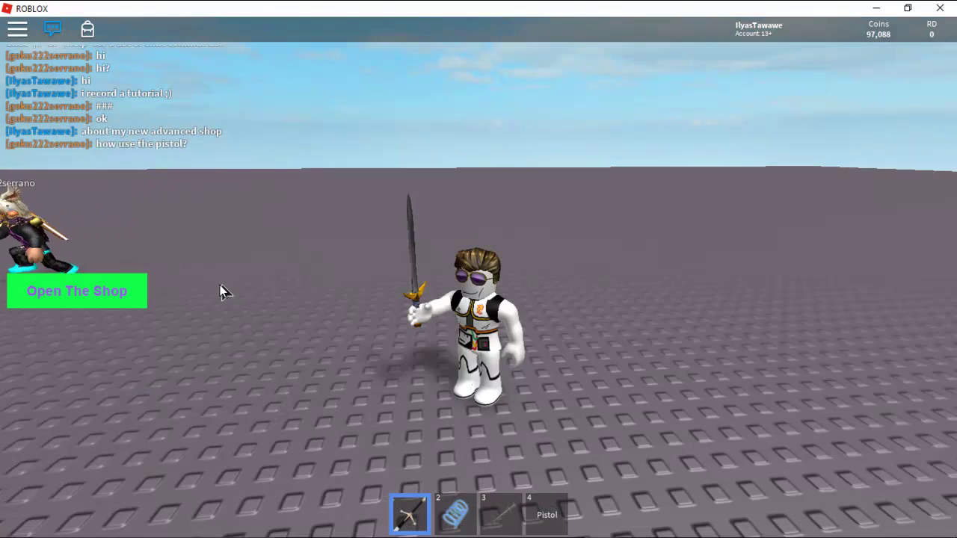
key("2")
key("space")
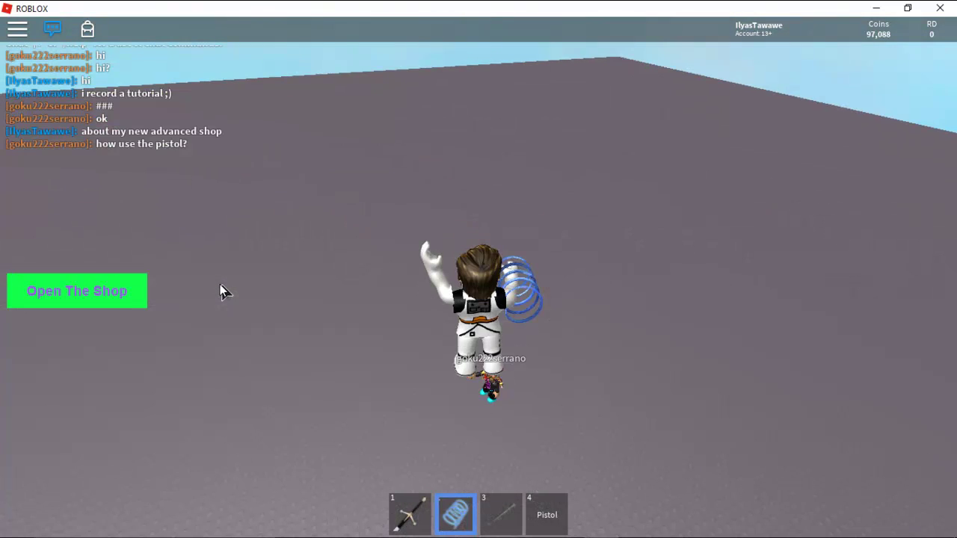
key("4")
left_click(669, 309)
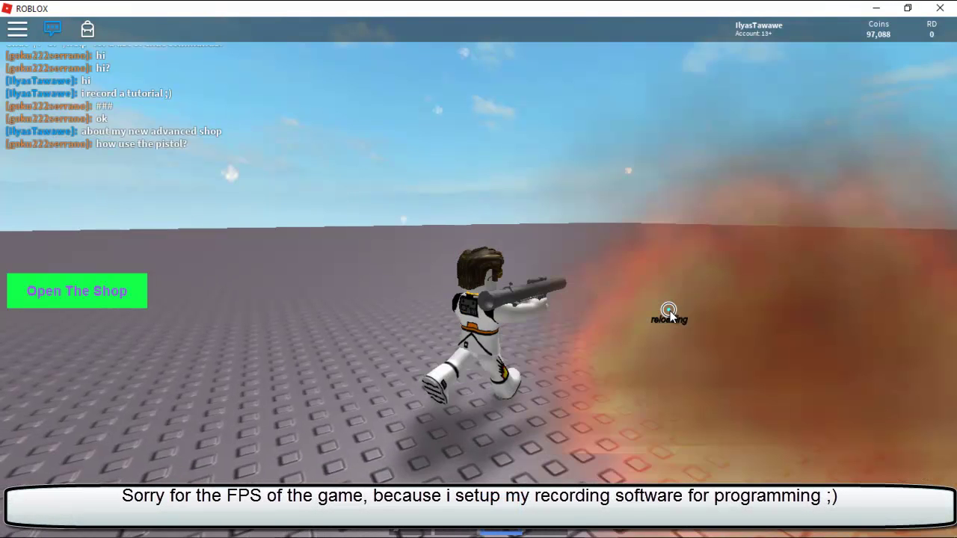
- Equip the pistol, fire it at the other player several times, and put it away
key("s")
key("4")
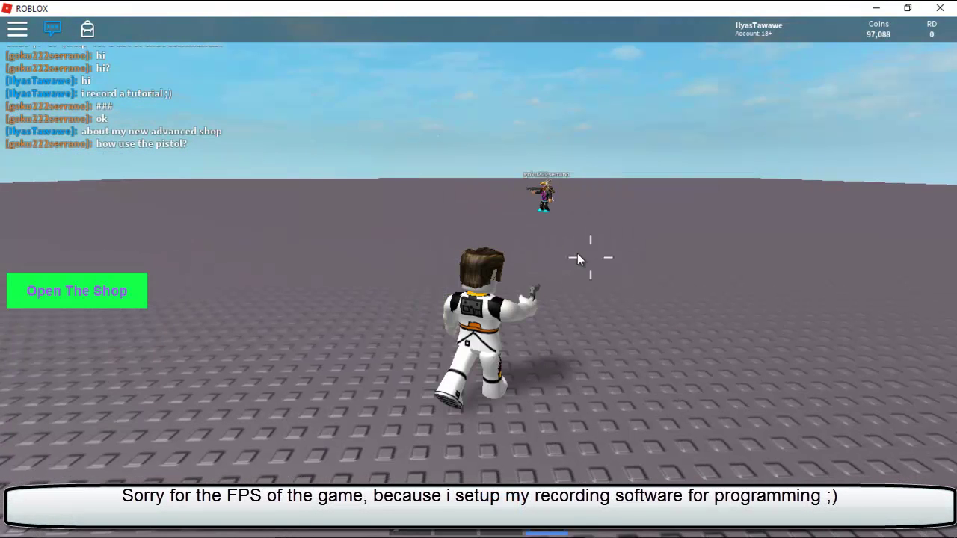
left_click(572, 255)
key("w")
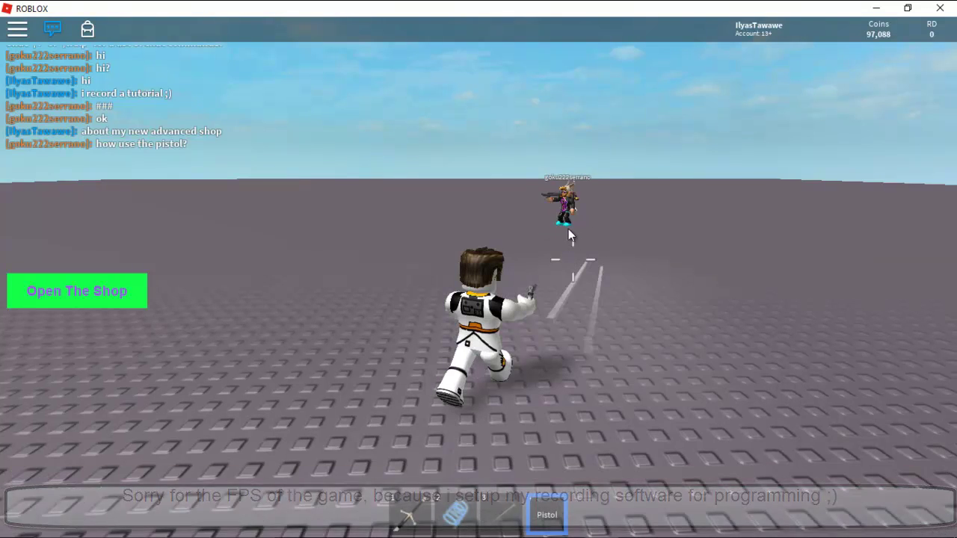
left_click(543, 229)
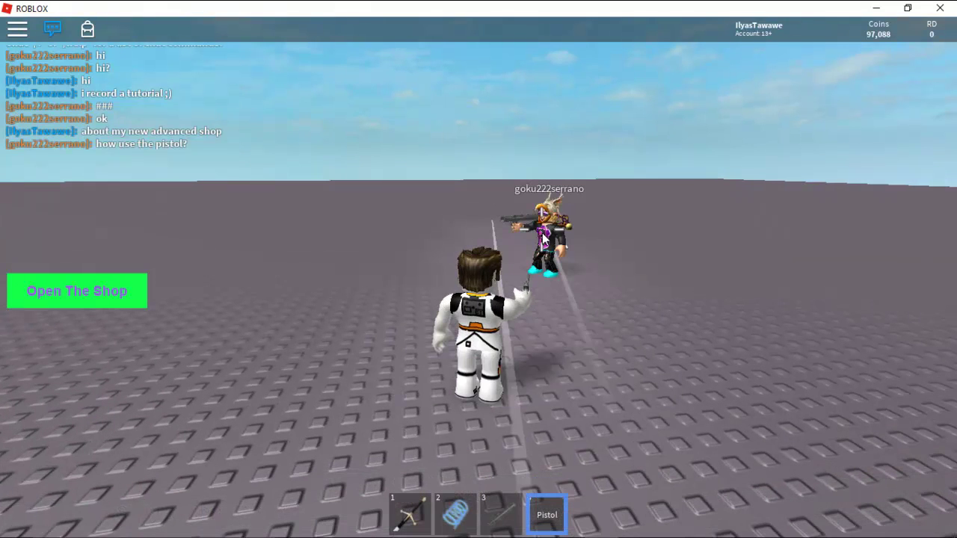
left_click(543, 238)
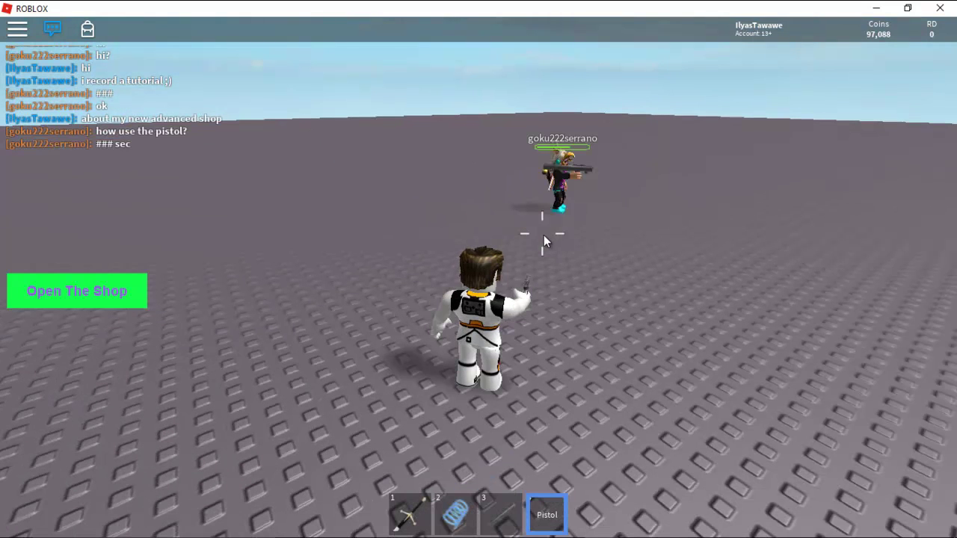
key("4")
right_click_drag(540, 248, 539, 240)
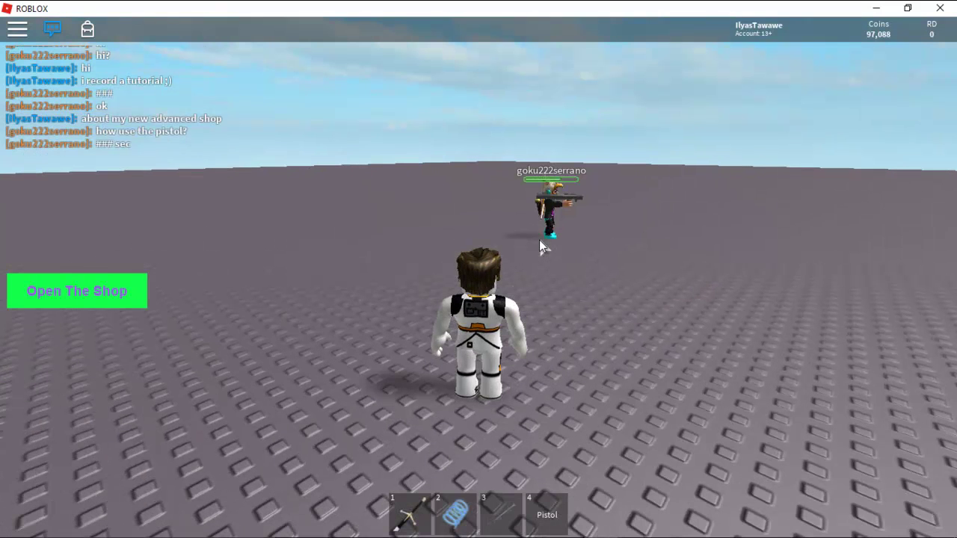
- Switch to ROBLOX Studio and make the Shop GUI's main frame visible
key("Escape")
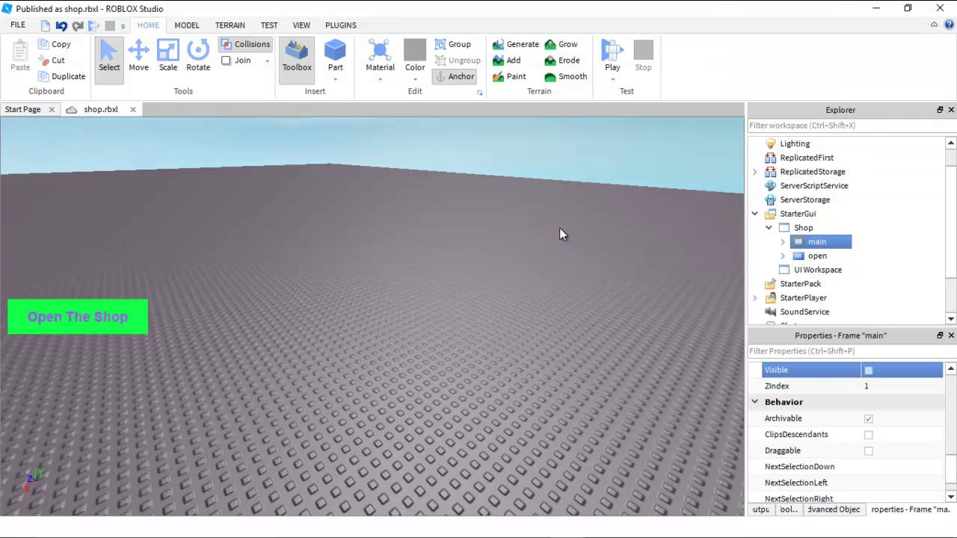
right_click_drag(560, 227, 876, 383)
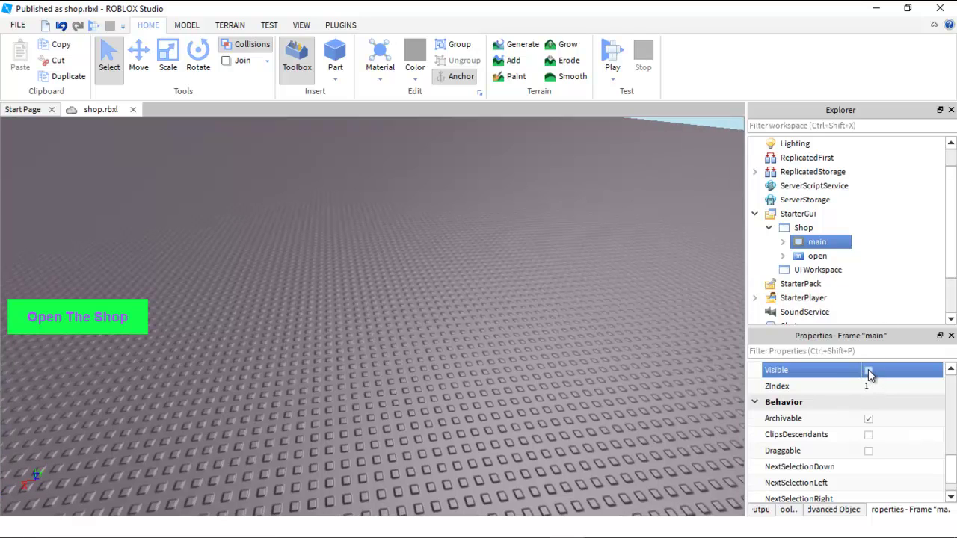
left_click(869, 370)
left_click(662, 329)
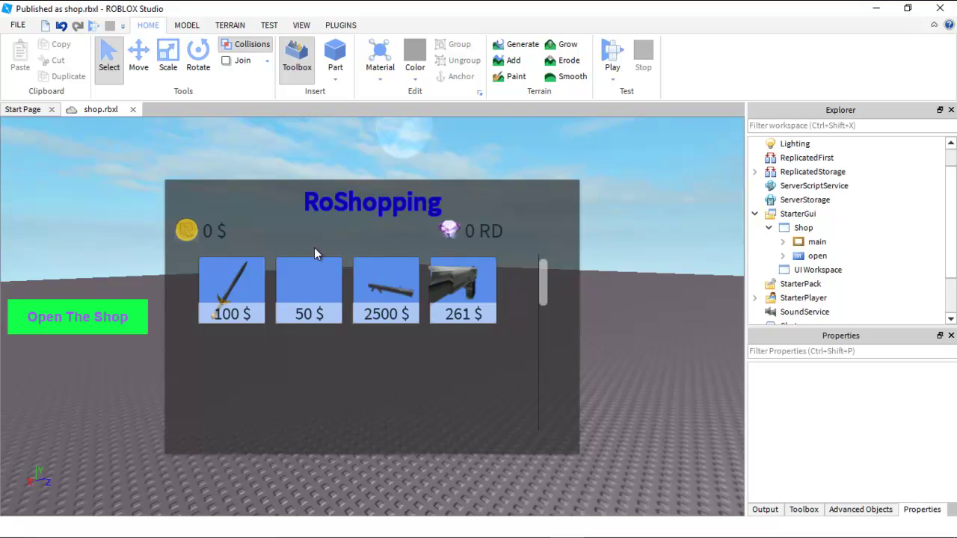
- Examine the open button and main frame inside the Shop GUI, and select the collapsed Shop GUI
left_click(817, 256)
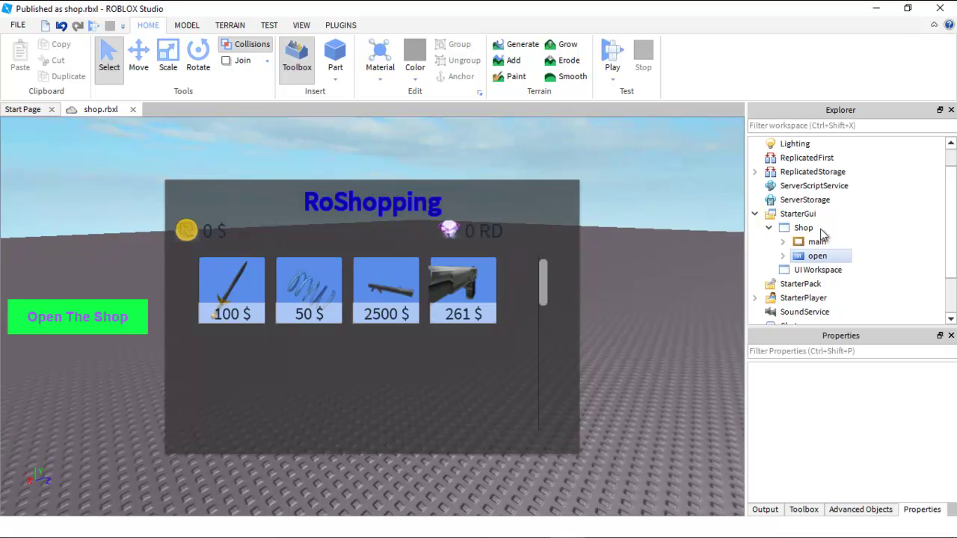
left_click(815, 242)
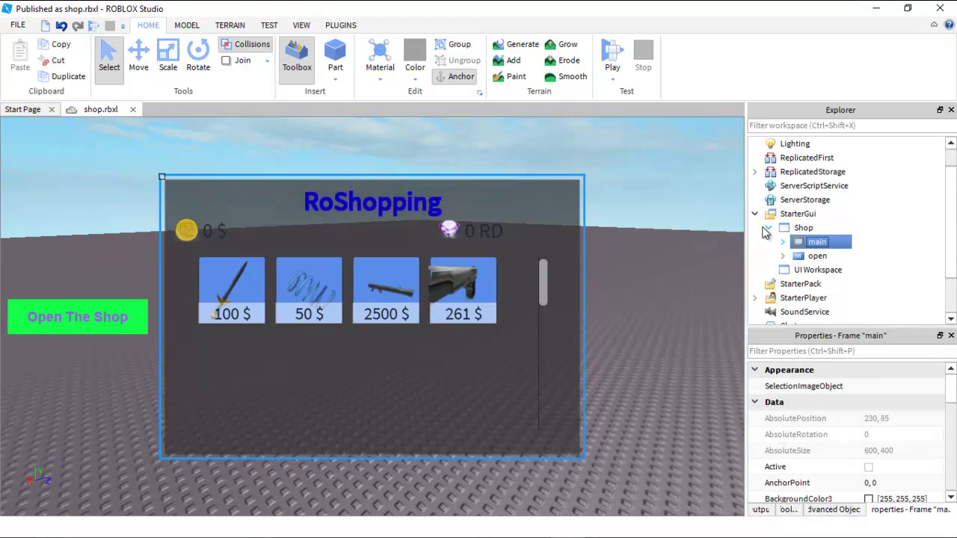
left_click(766, 228)
left_click(768, 228)
left_click(807, 217)
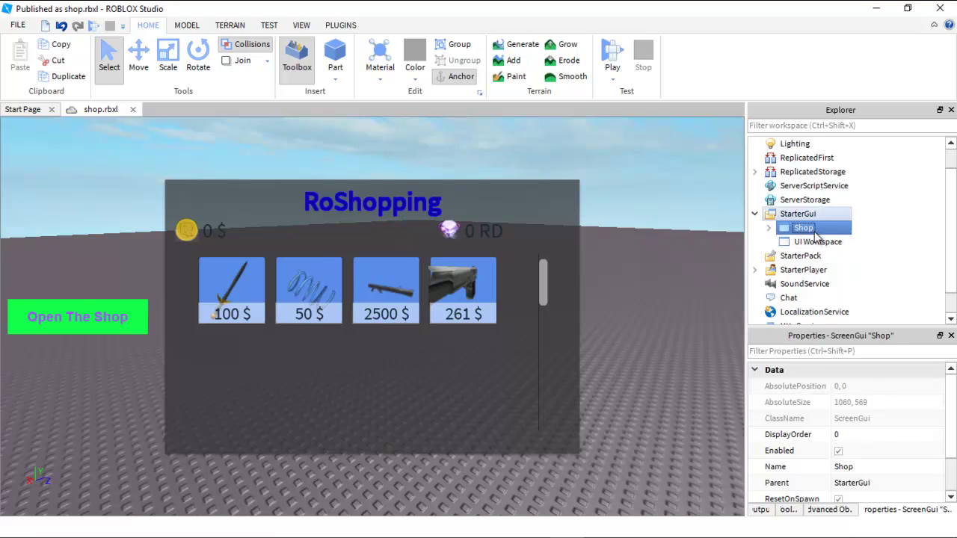
left_click(800, 228)
- Open the script in Workspace to review its leader stats code, and close it
scroll(954, 198, "up", 1)
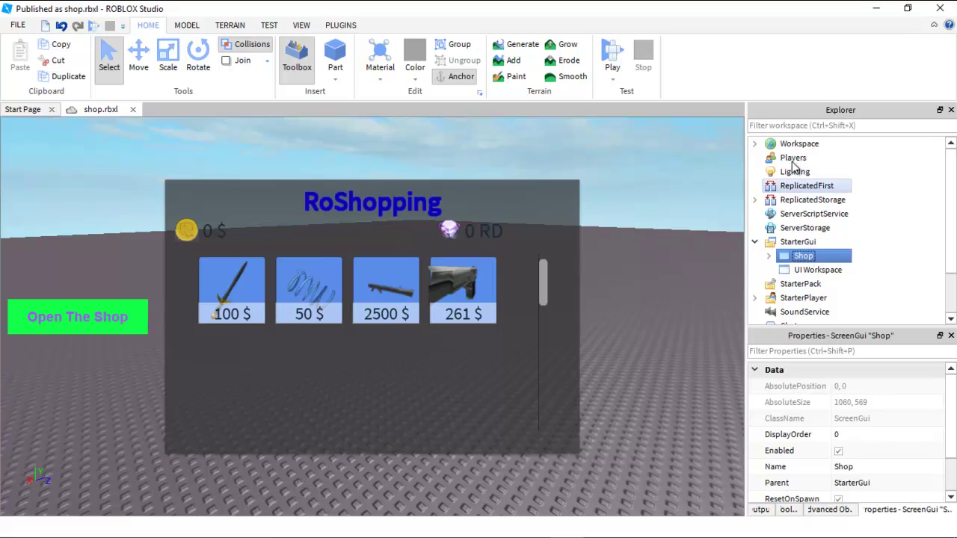
left_click(755, 144)
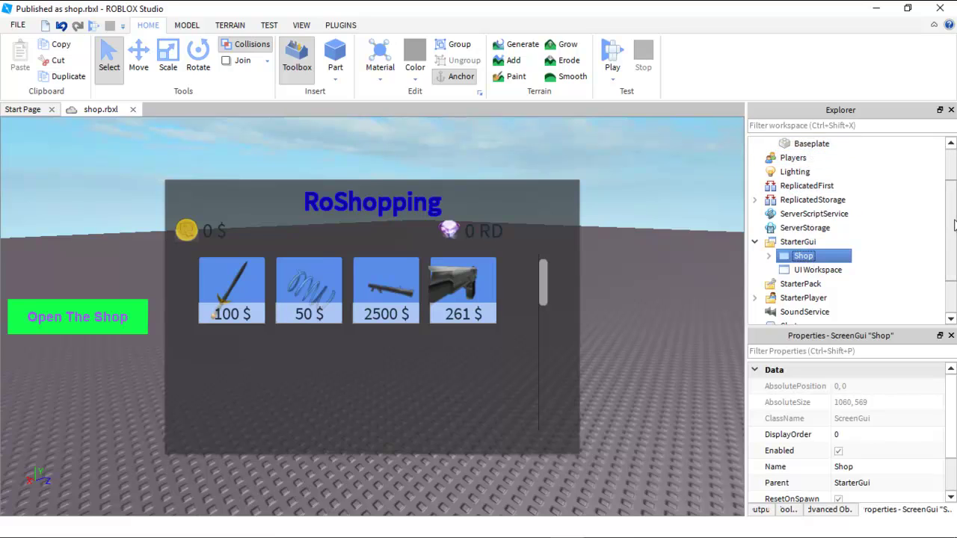
double_click(804, 186)
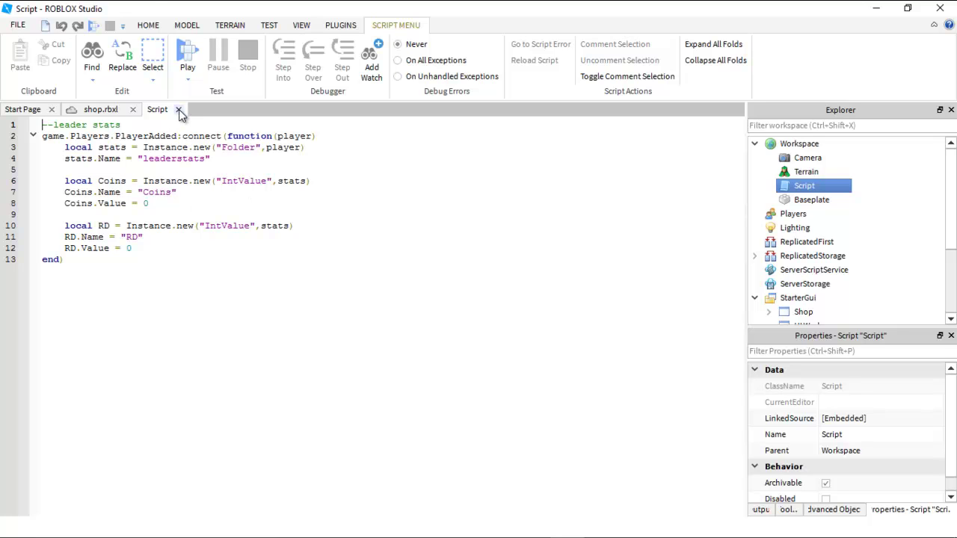
left_click(179, 110)
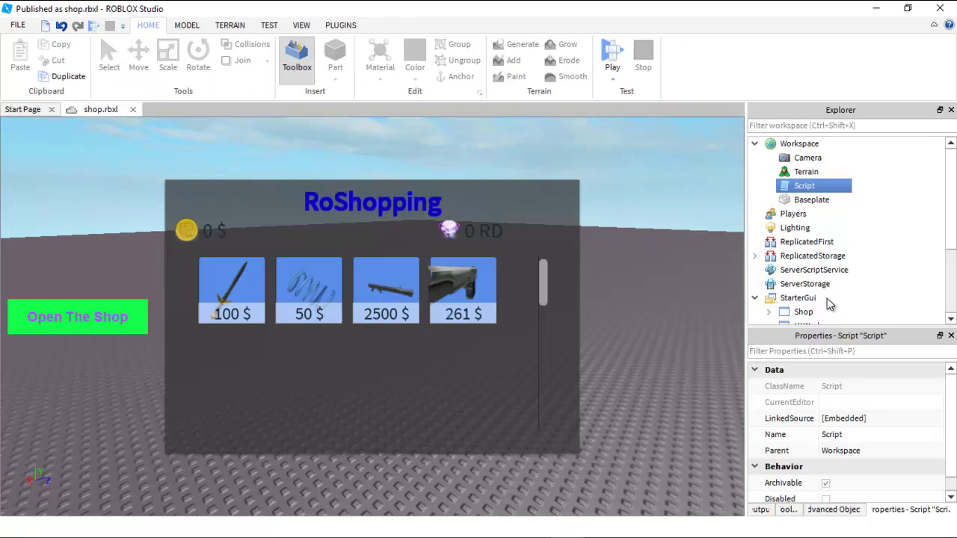
- Move the leader stats script from Workspace into the Shop GUI and rename it PUT ME IN THE WORKSPACE
left_click_drag(805, 186, 786, 232)
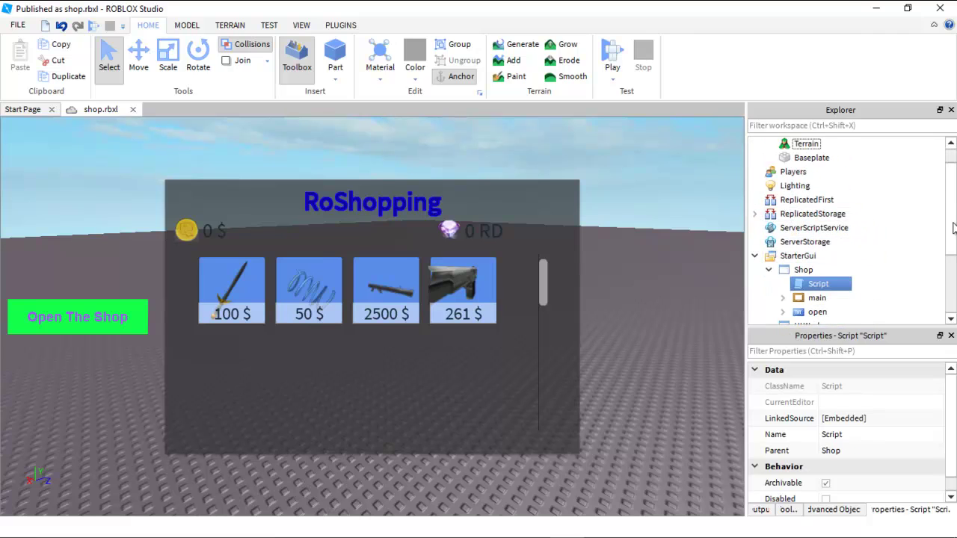
scroll(955, 246, "down", 2)
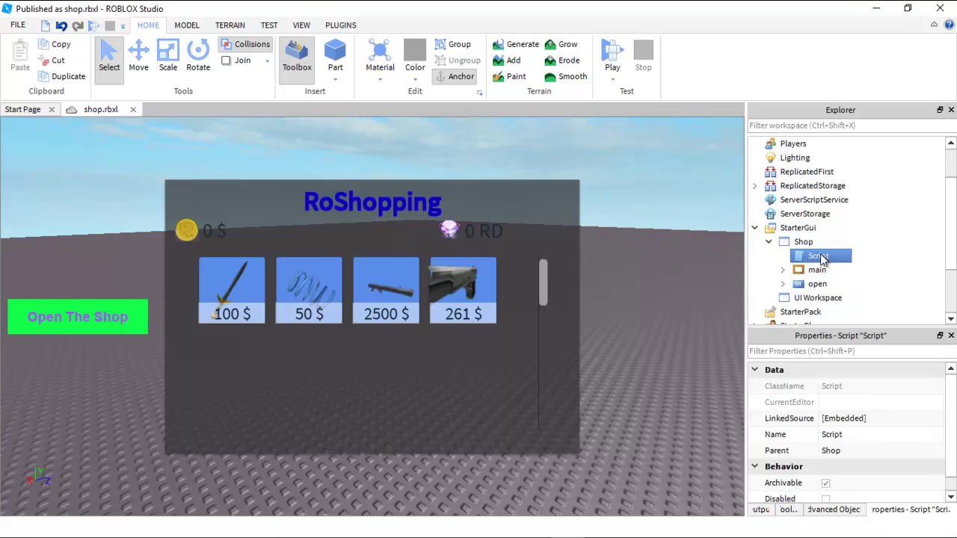
left_click(821, 256)
type("PUT ME IN THE WORKSPACE")
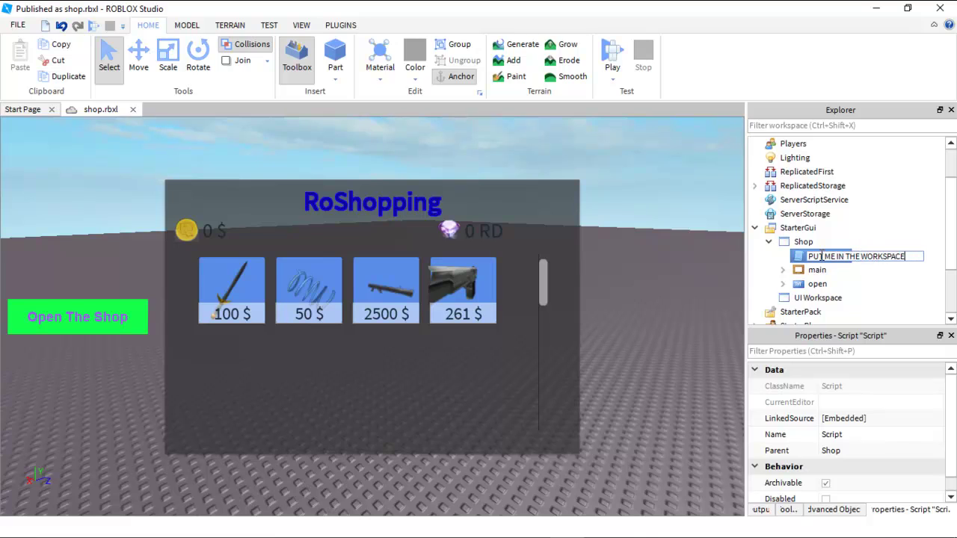
key("Return")
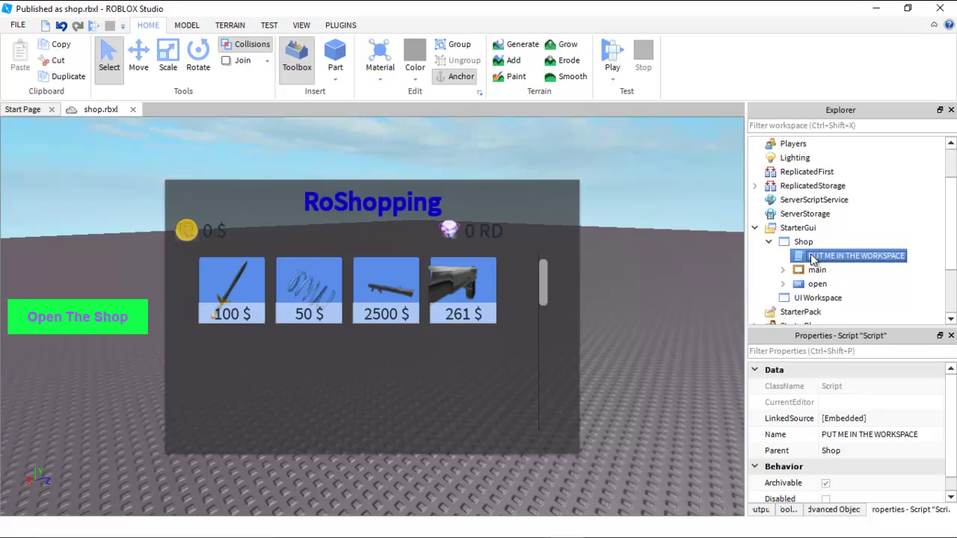
- Select the Shop GUI and expand its main frame to examine the objects inside
scroll(954, 238, "up", 3)
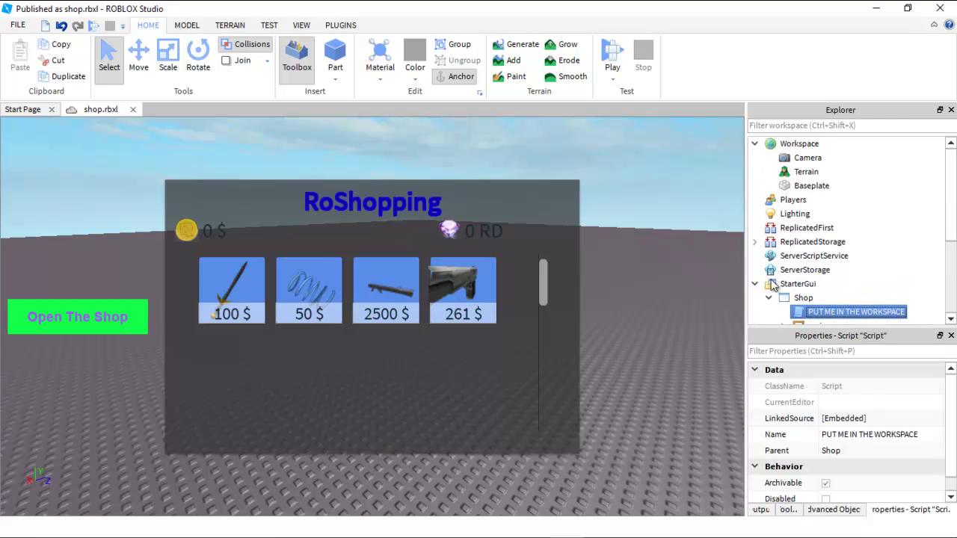
scroll(800, 258, "down", 2)
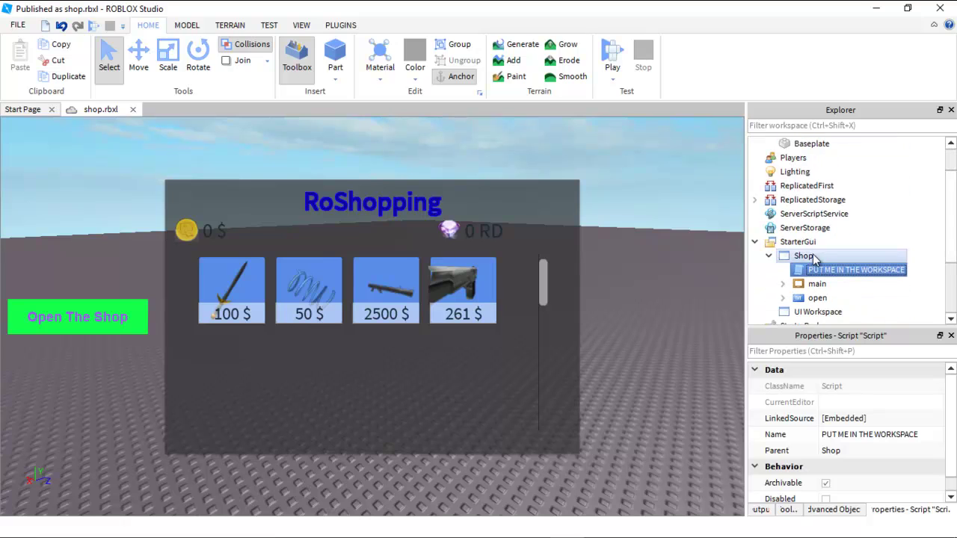
left_click(801, 255)
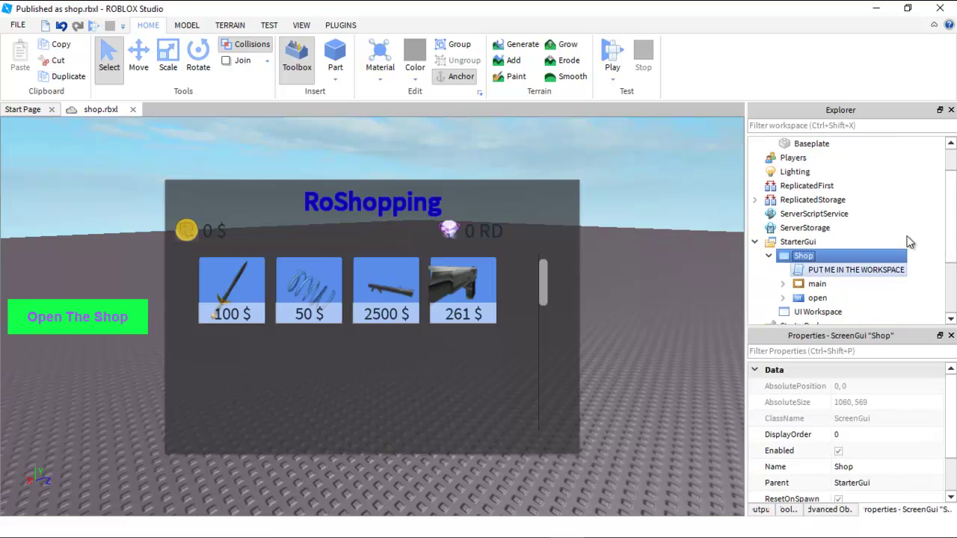
scroll(953, 238, "down", 2)
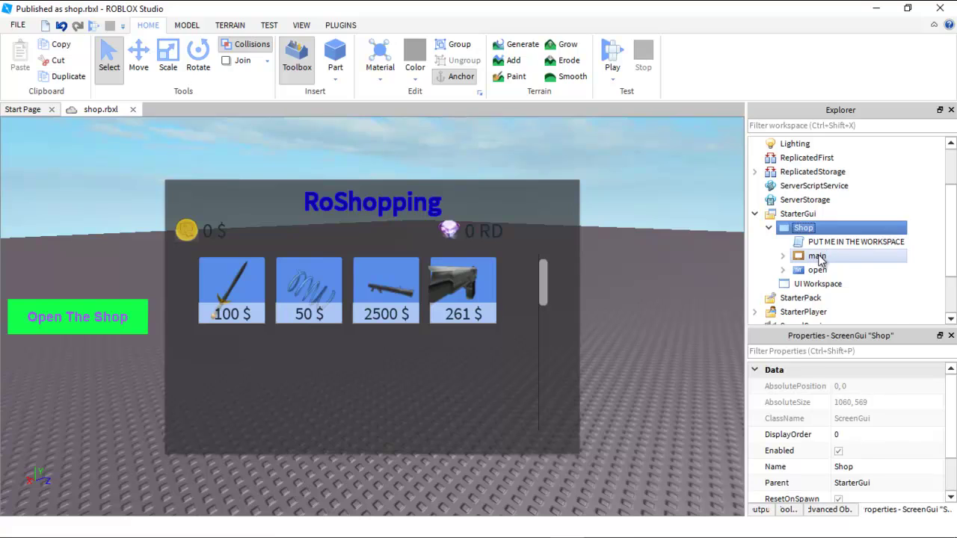
left_click(792, 256)
left_click(784, 256)
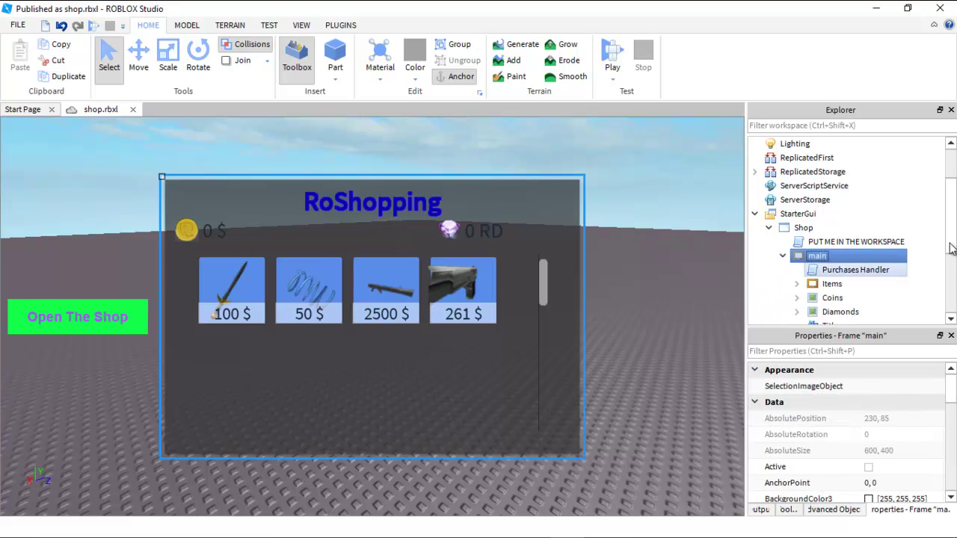
scroll(951, 251, "down", 2)
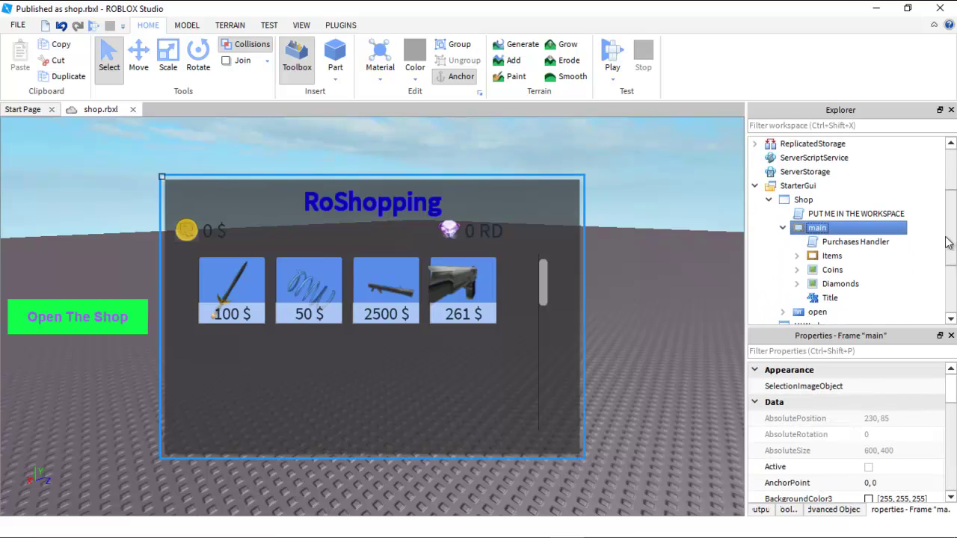
- Examine the tools in ReplicatedStorage's Weapons folder and collapse ReplicatedStorage again
scroll(943, 225, "up", 8)
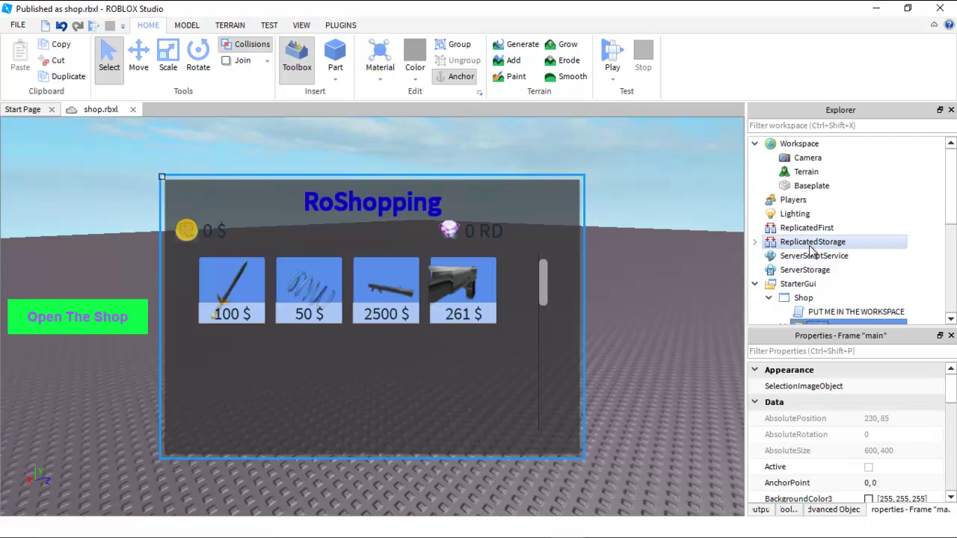
left_click(773, 244)
left_click(756, 243)
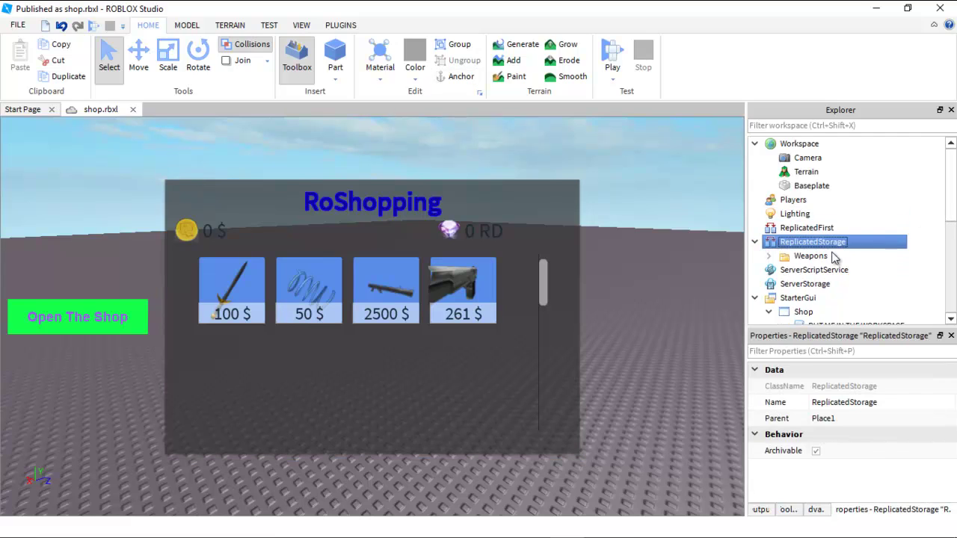
left_click(768, 256)
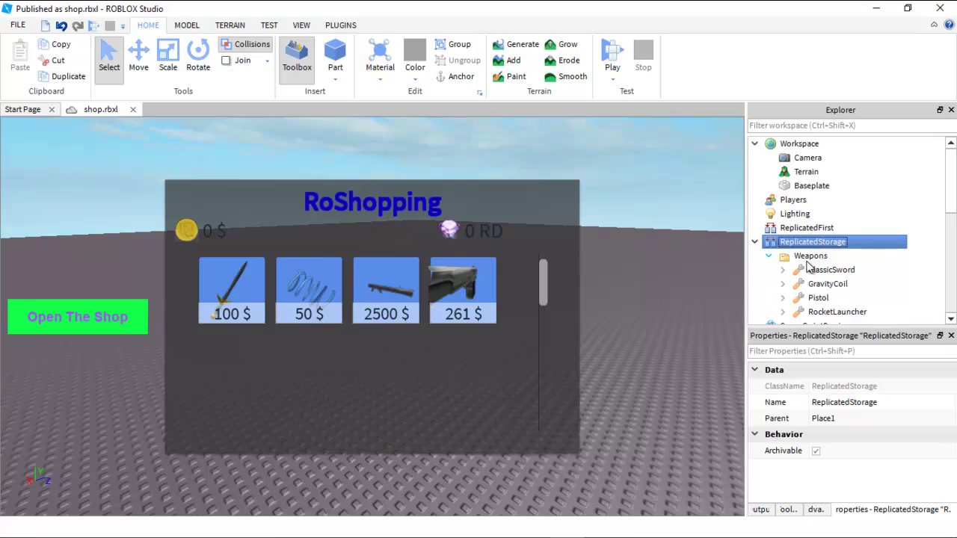
left_click(755, 243)
- Select the PUT ME IN THE WORKSPACE script in the Shop GUI and review the objects listed below it
scroll(806, 192, "down", 3)
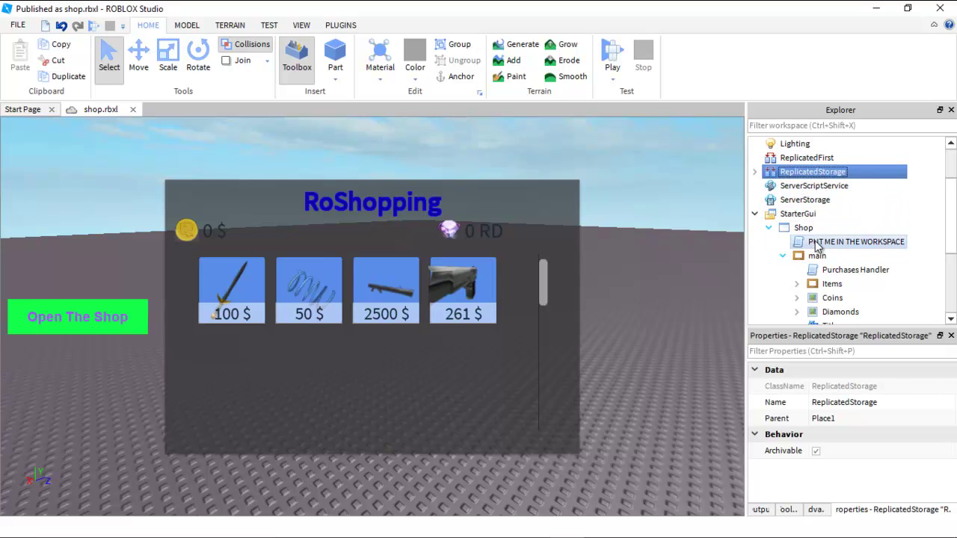
left_click(823, 241)
scroll(951, 247, "down", 2)
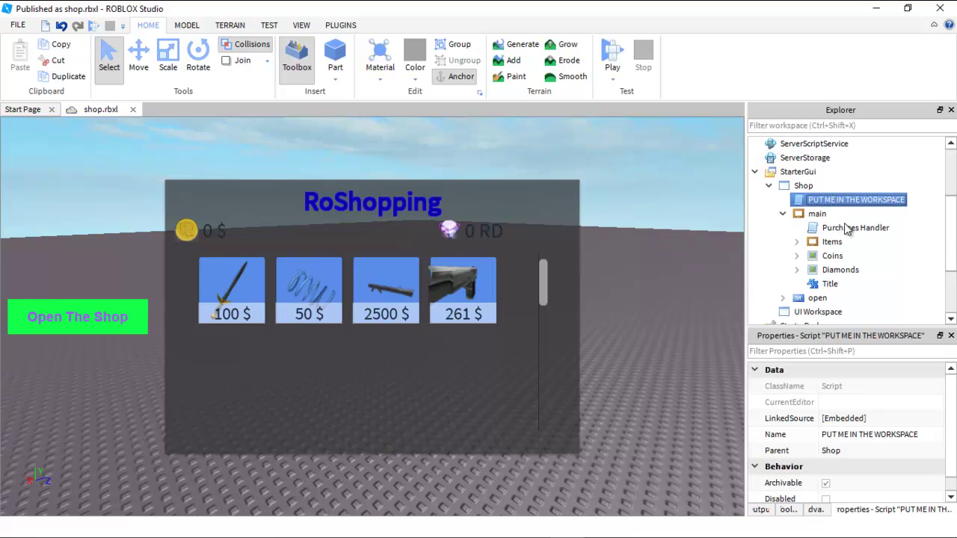
- Duplicate Item4 inside the shop's Items frame and rename the copy Item5
left_click(797, 242)
left_click(847, 256)
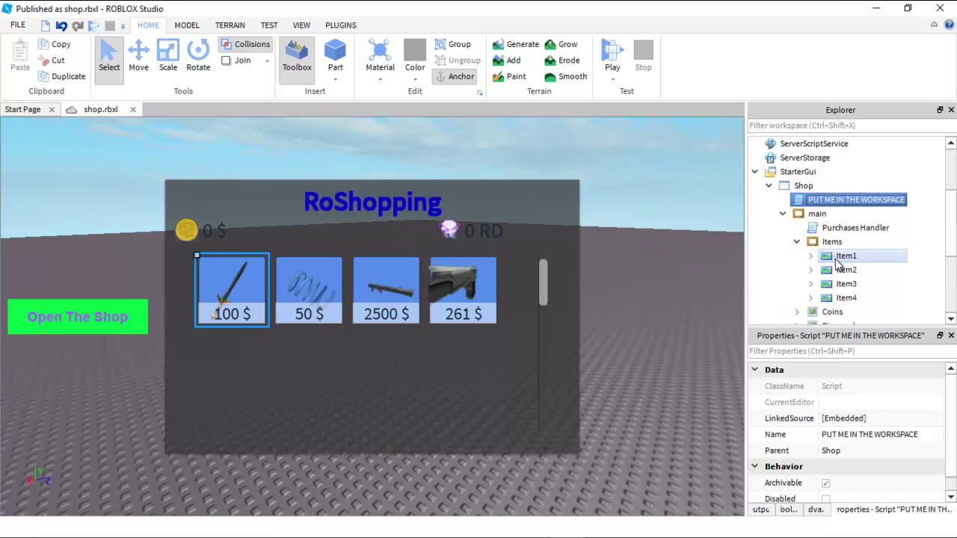
left_click(846, 299)
left_click_drag(953, 236, 953, 262)
key("ctrl+d")
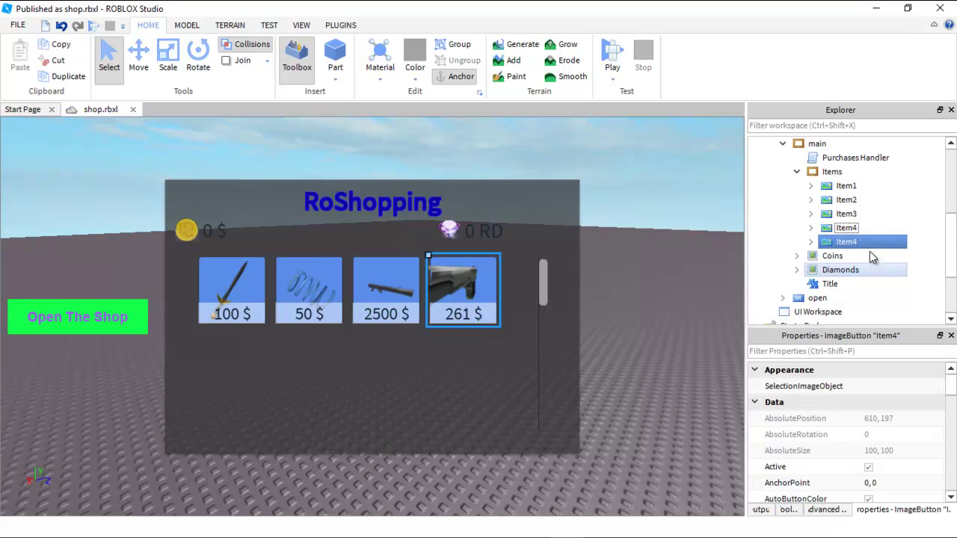
left_click(853, 242)
type("Item4")
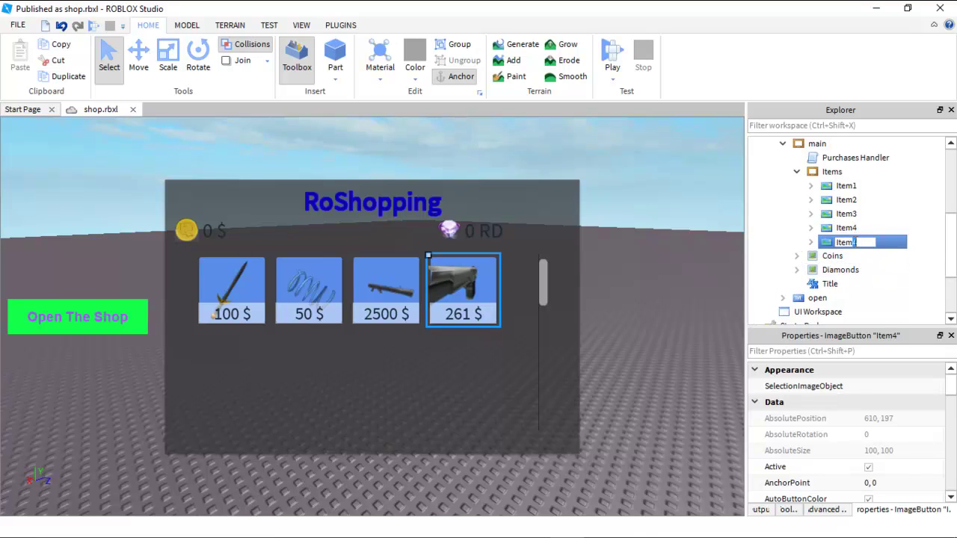
key("Return")
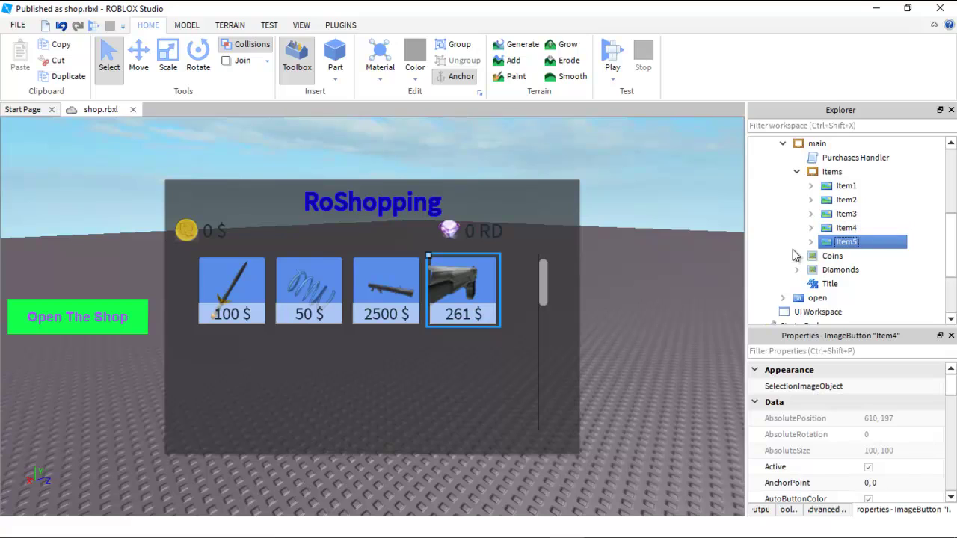
- Set the value of the Price object inside Item5 to 400
left_click(811, 242)
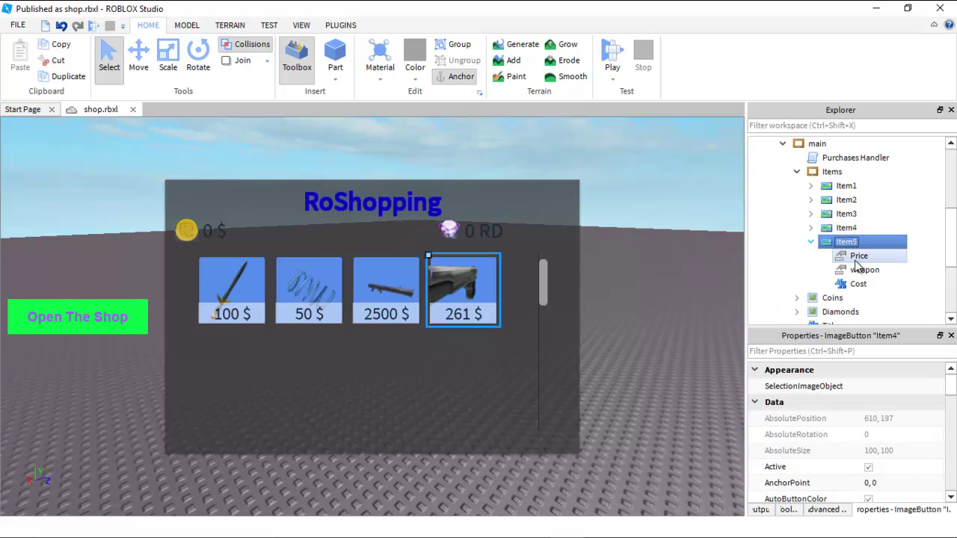
left_click(859, 256)
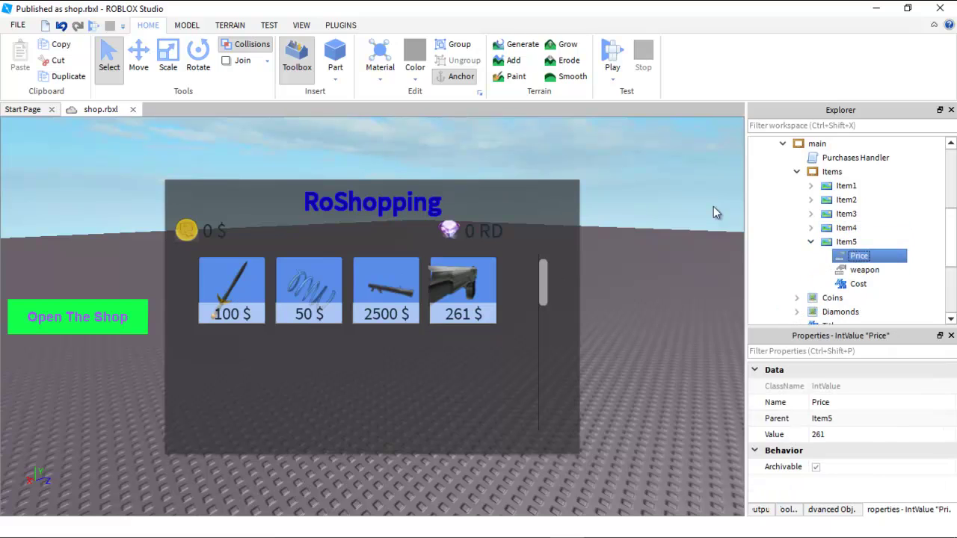
left_click(836, 434)
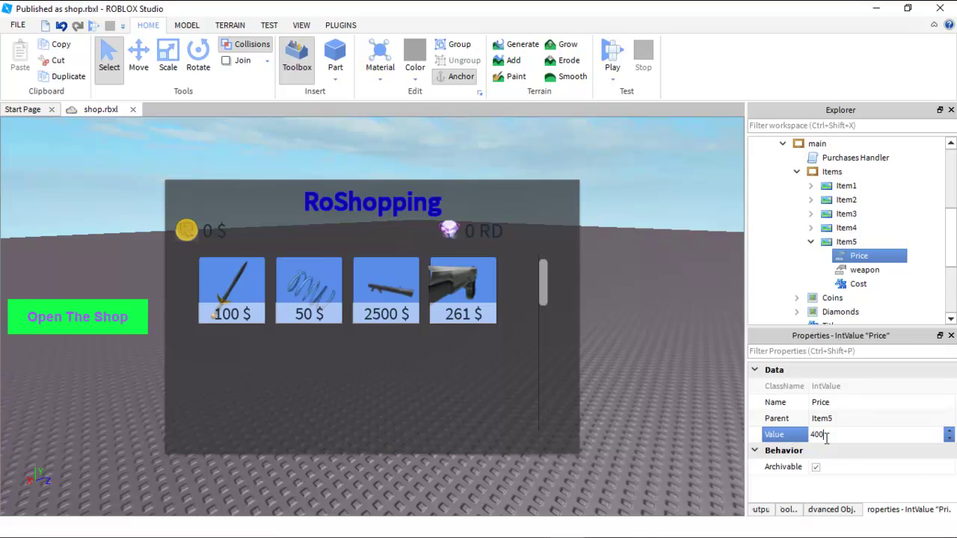
key("Return")
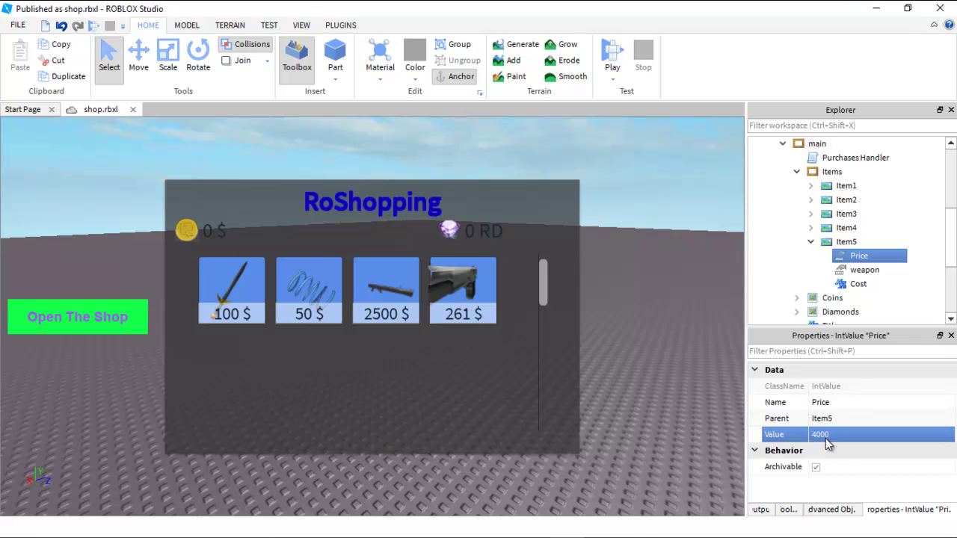
left_click(828, 441)
key("BackSpace")
key("Return")
- Select Item5's weapon value, then search the model library for Weapon and browse the results with no thumbnail background
left_click(843, 271)
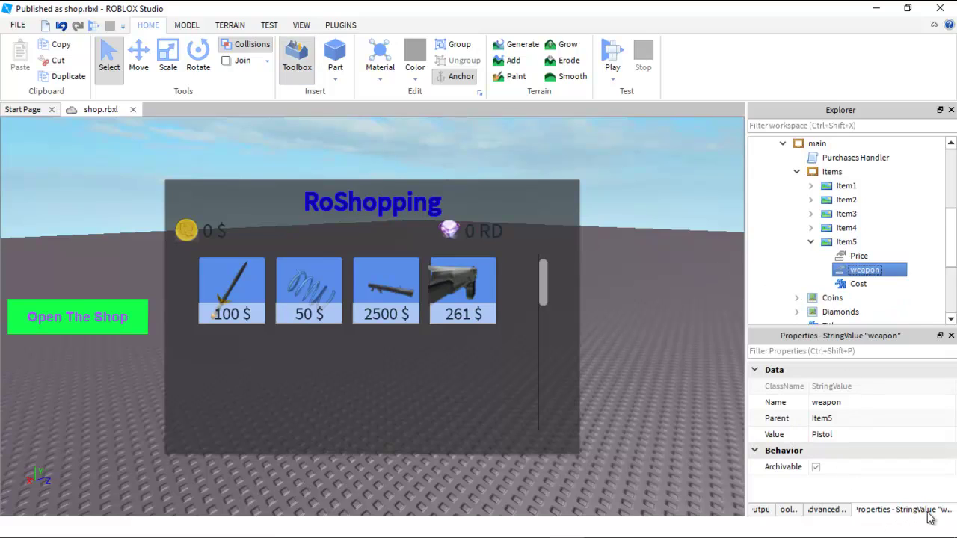
left_click(788, 511)
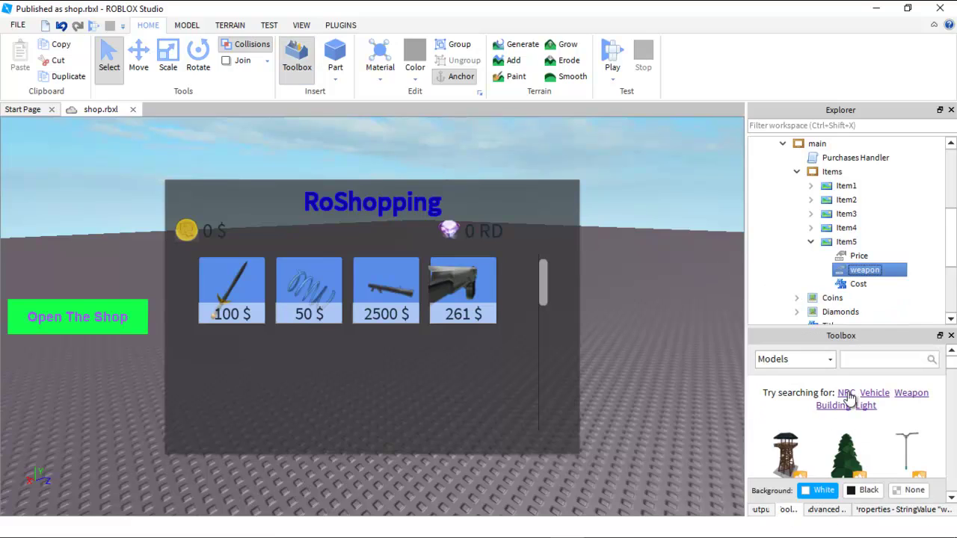
left_click_drag(865, 326, 855, 292)
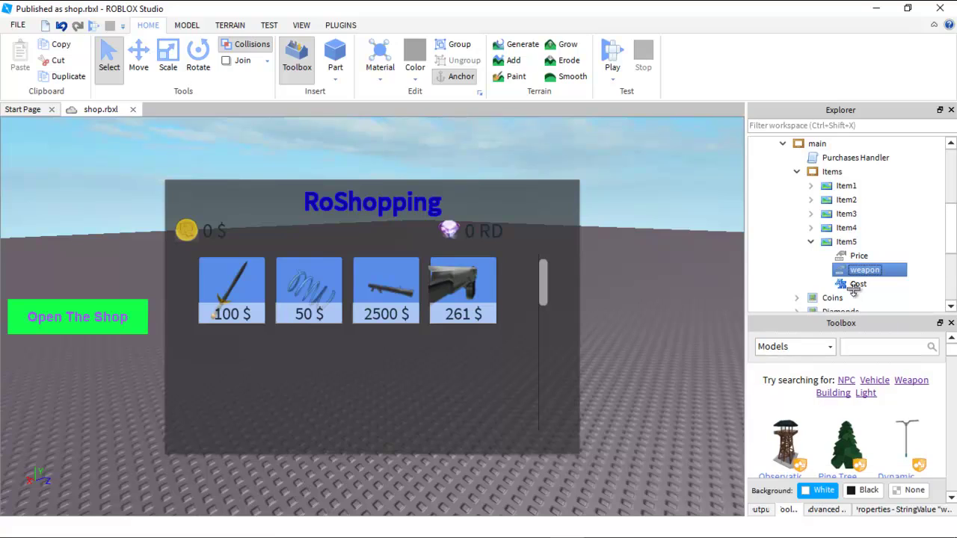
left_click(909, 381)
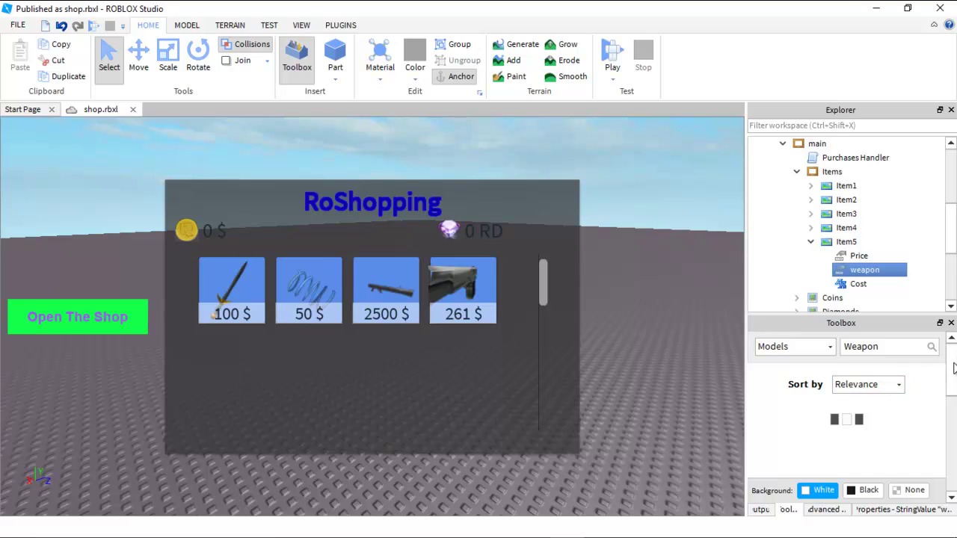
scroll(953, 373, "down", 3)
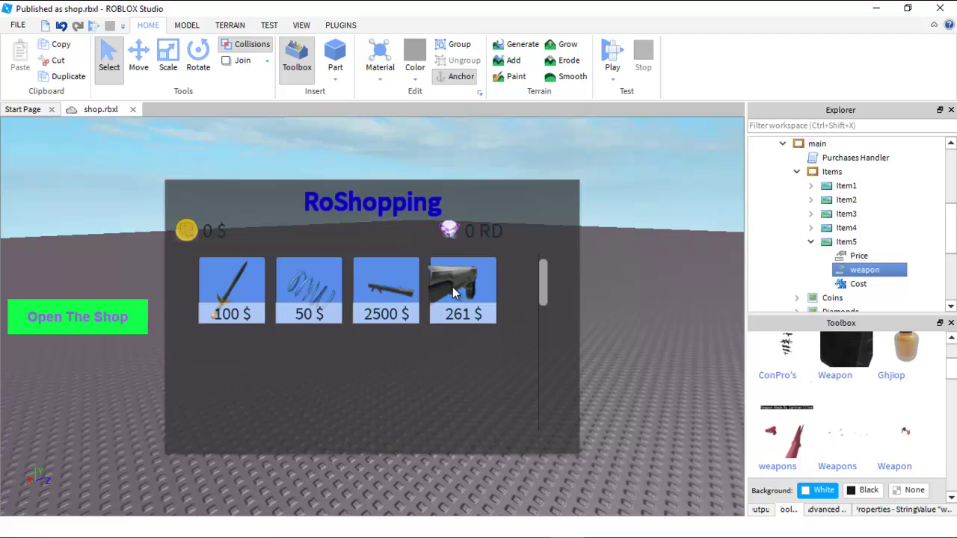
left_click(909, 492)
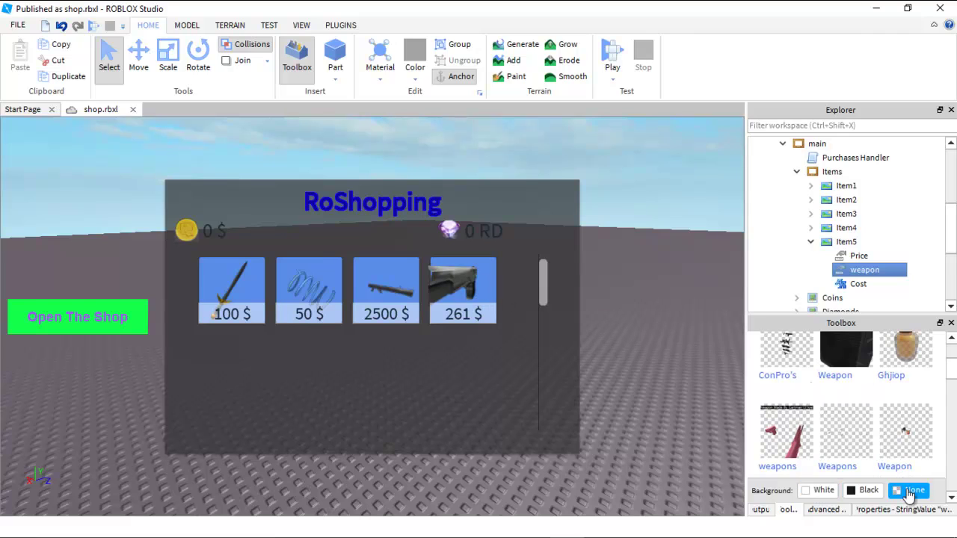
scroll(953, 384, "down", 3)
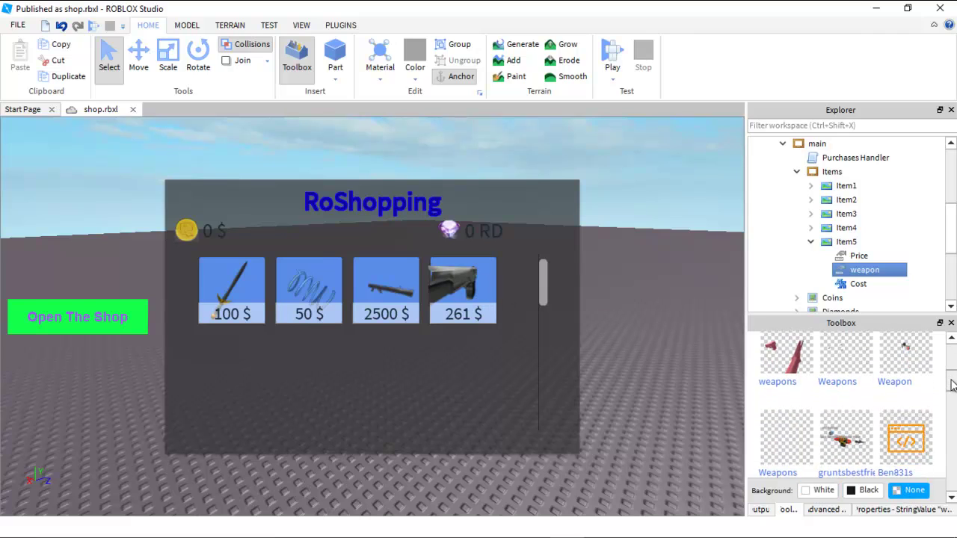
left_click_drag(952, 383, 951, 430)
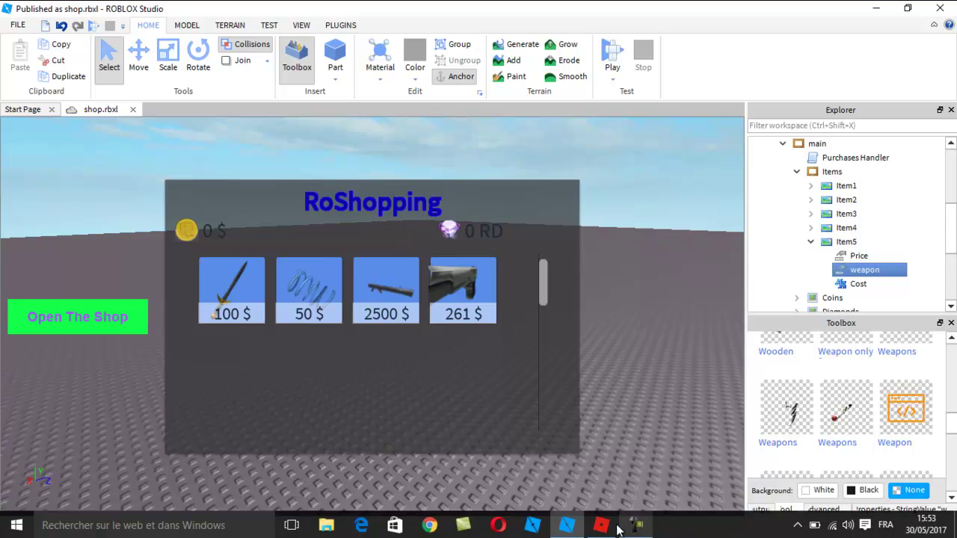
- Switch to the running ROBLOX game, bring up its leave-game prompt, and return to ROBLOX Studio
left_click(611, 528)
left_click(534, 503)
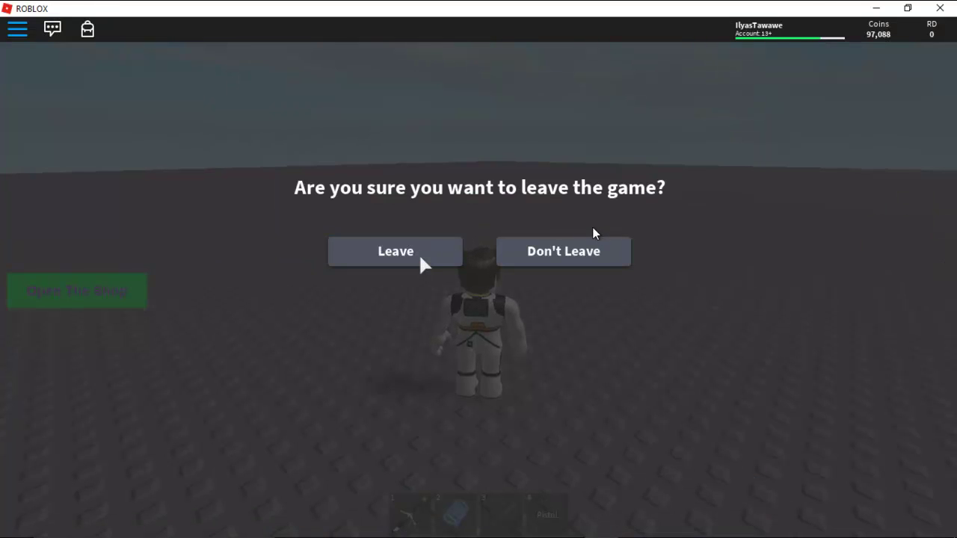
key("alt+Tab")
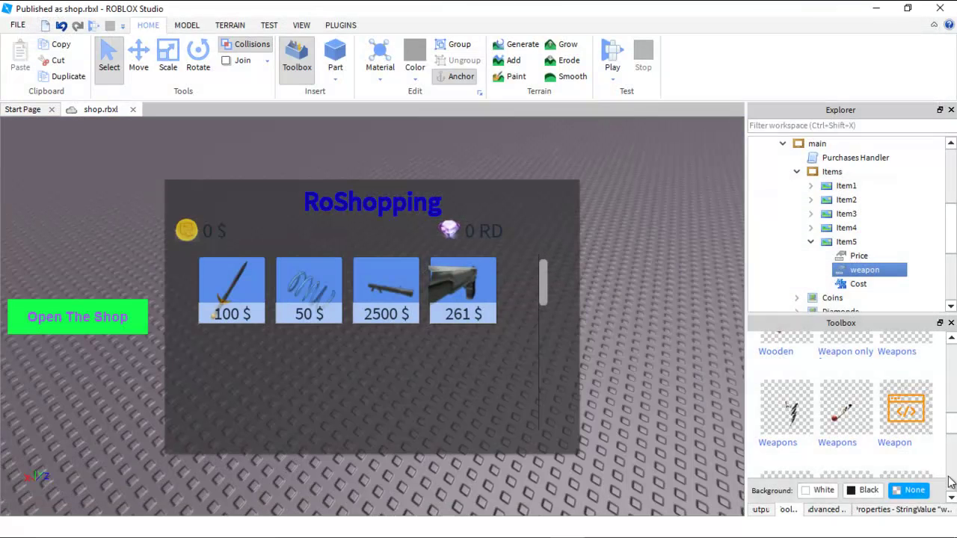
- Change the model library's source to ROBLOX Sets and browse the Weapons set
left_click_drag(954, 432, 955, 489)
scroll(939, 409, "up", 5)
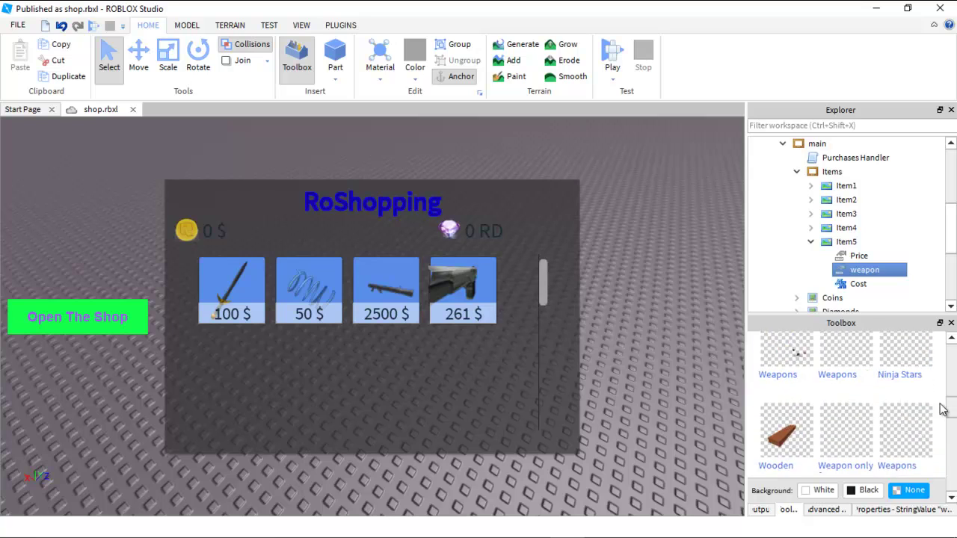
left_click(815, 348)
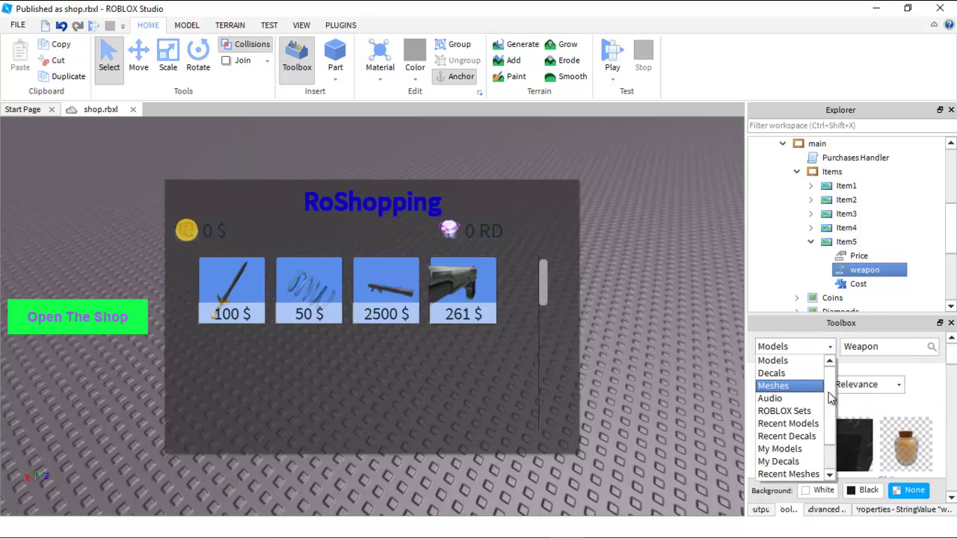
scroll(811, 418, "down", 1)
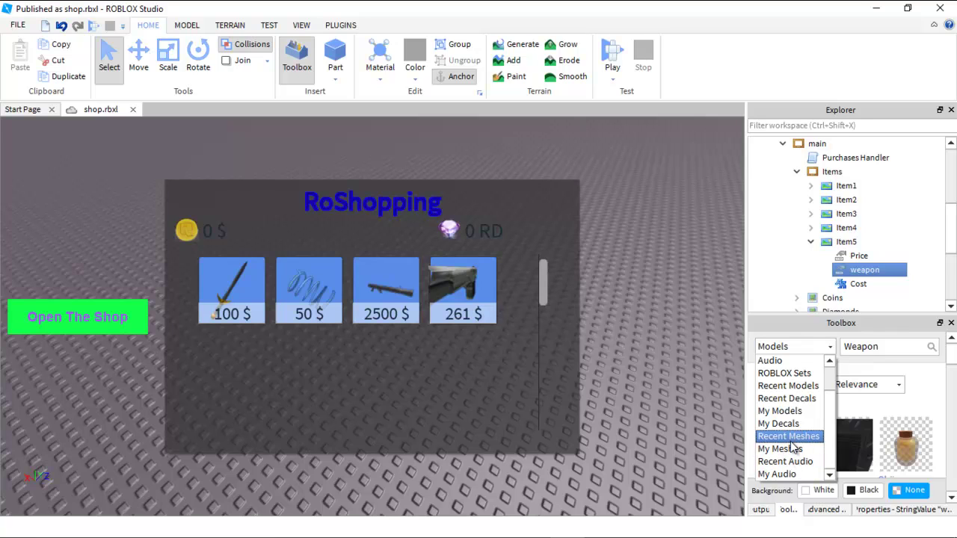
left_click(794, 373)
left_click(849, 346)
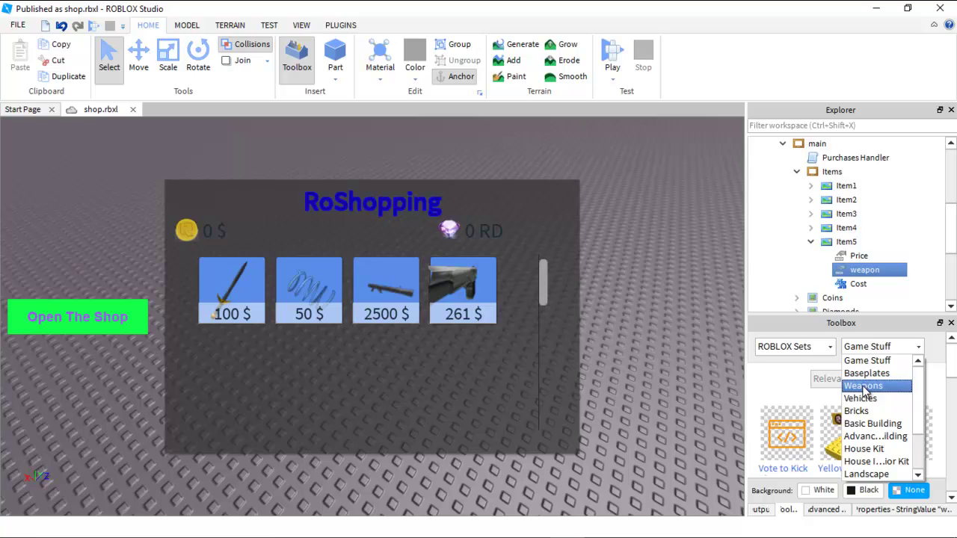
left_click(864, 385)
scroll(949, 389, "down", 3)
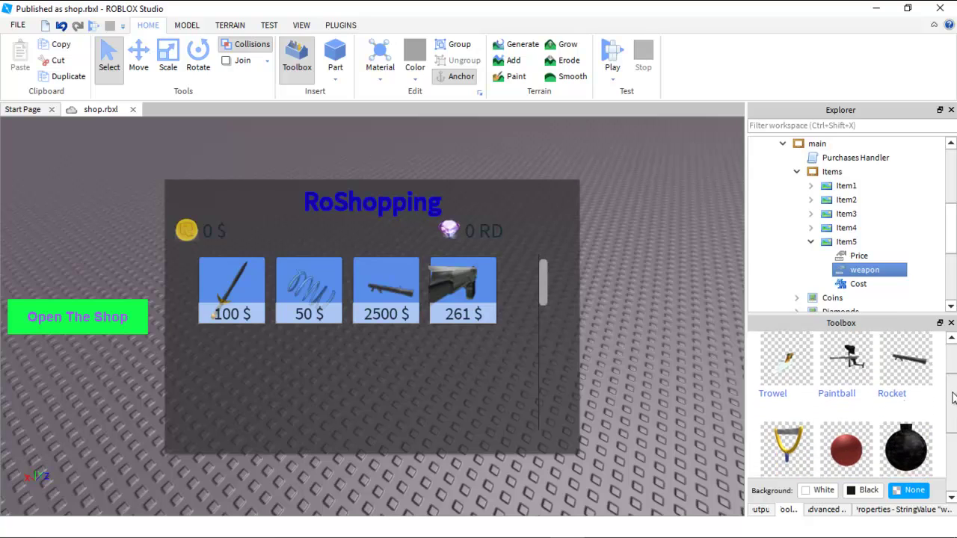
scroll(953, 398, "down", 2)
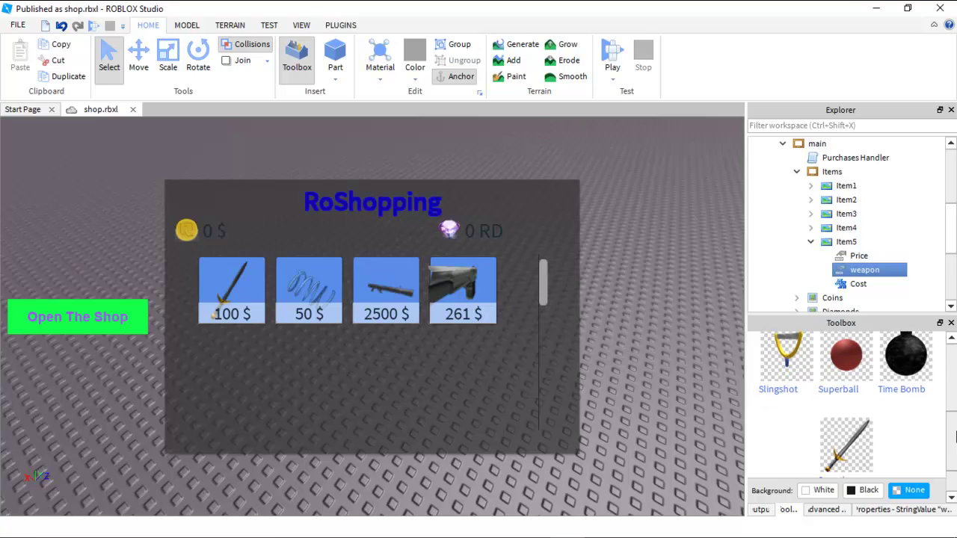
scroll(886, 390, "up", 2)
- Insert the Paintball gun from the Weapons set and place it into the starter pack
mouse_move(868, 376)
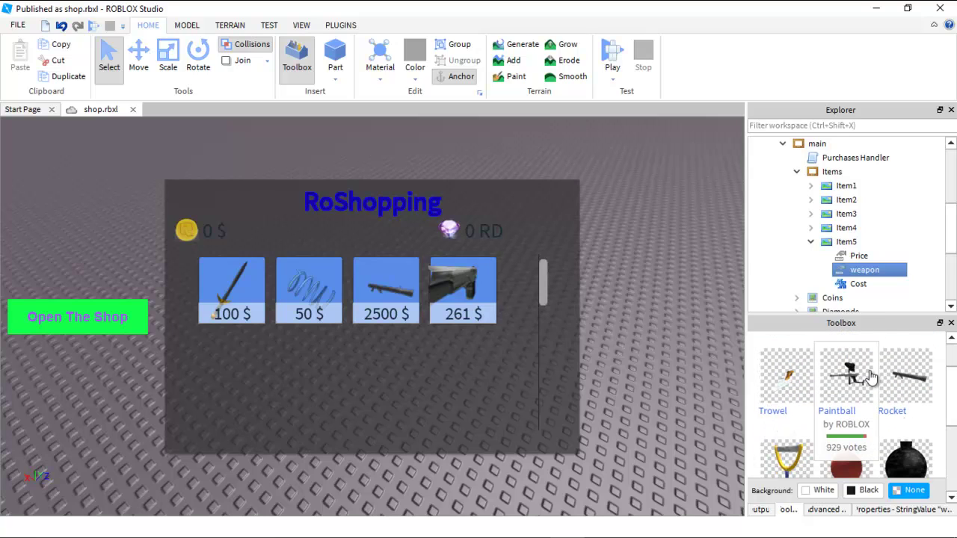
left_click_drag(851, 384, 828, 376)
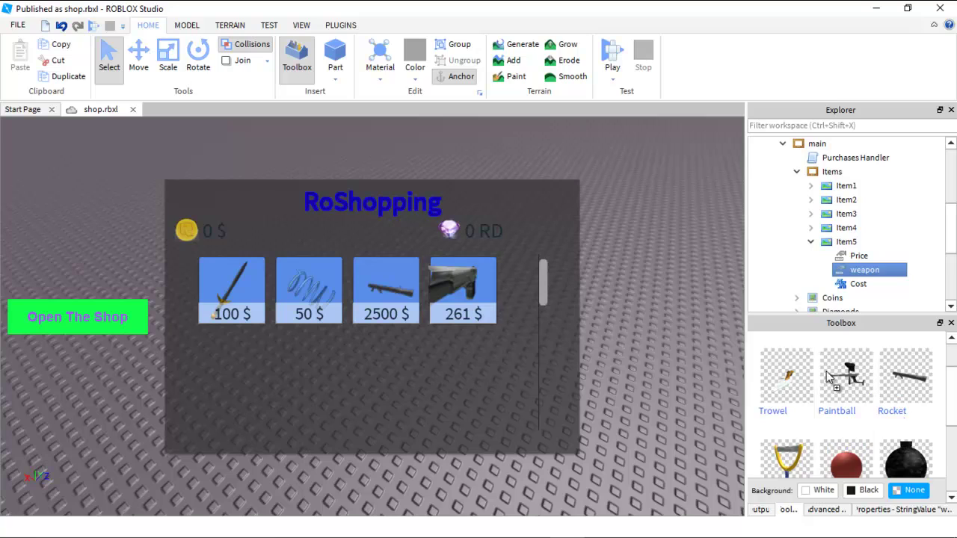
mouse_move(823, 322)
left_mouse_down()
mouse_move(867, 234)
mouse_move(852, 385)
mouse_move(839, 385)
left_mouse_up()
left_click(839, 385)
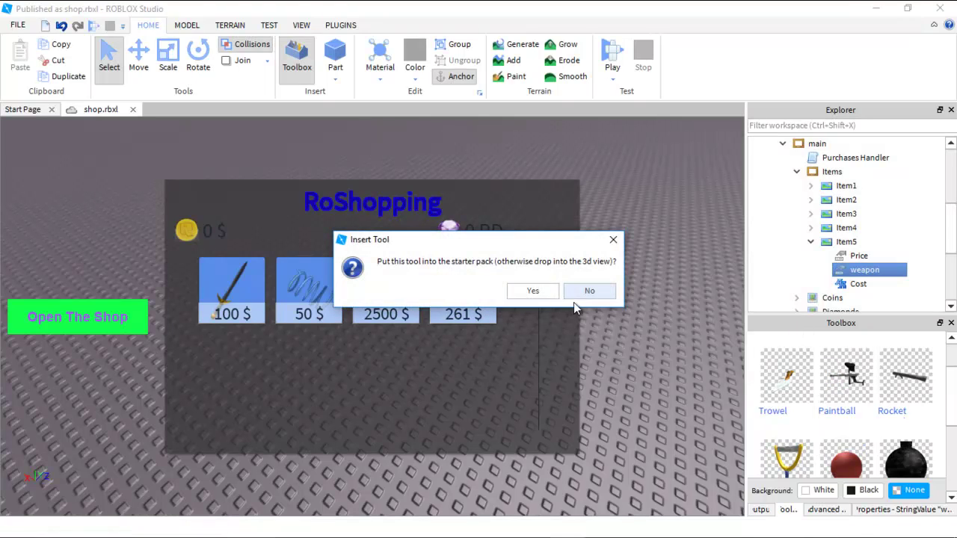
left_click(554, 292)
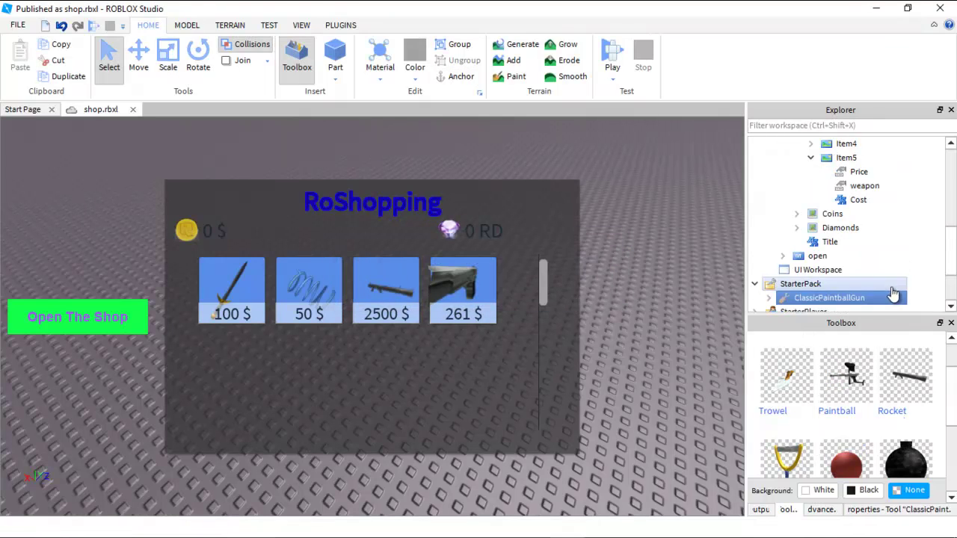
- Copy the Paintball gun's thumbnail image, check the desktop, and return to ROBLOX Studio
right_click(839, 369)
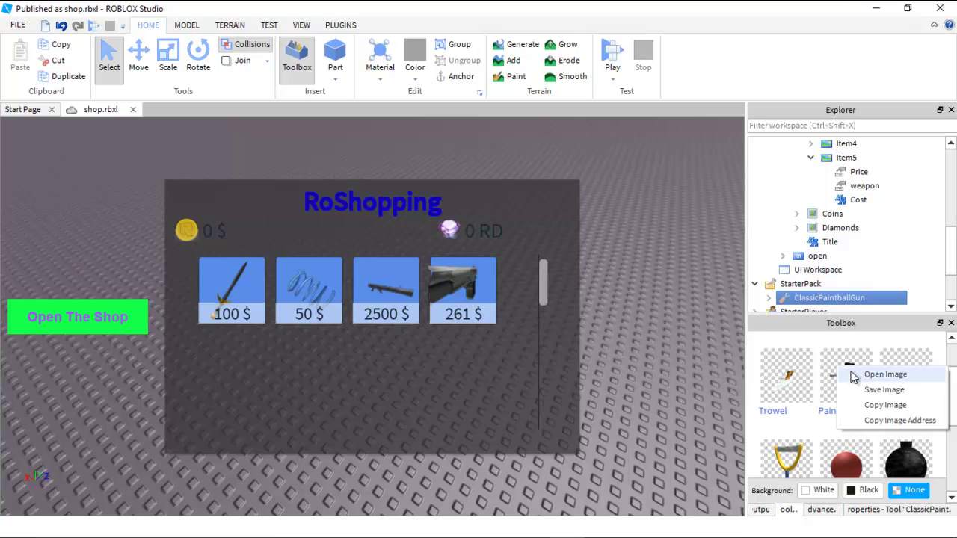
left_click(886, 406)
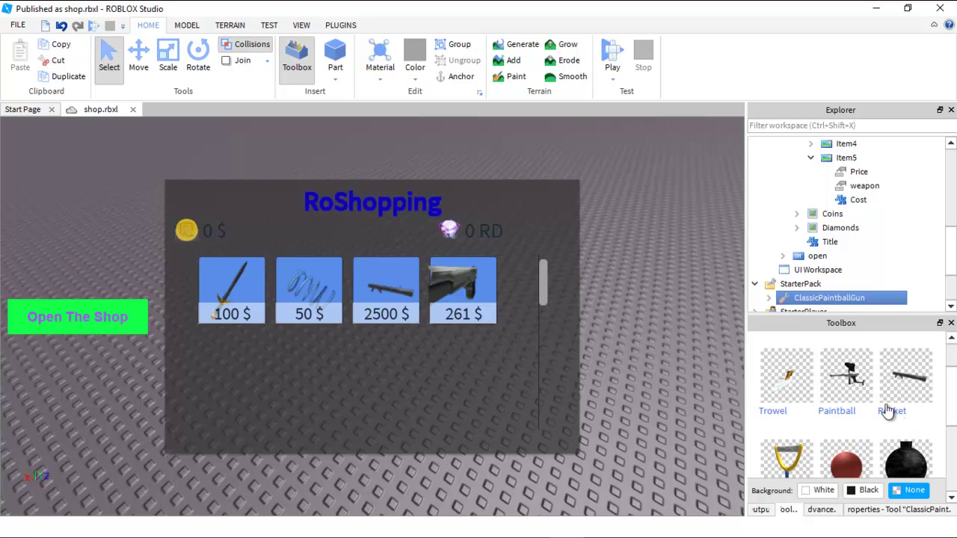
left_click(955, 525)
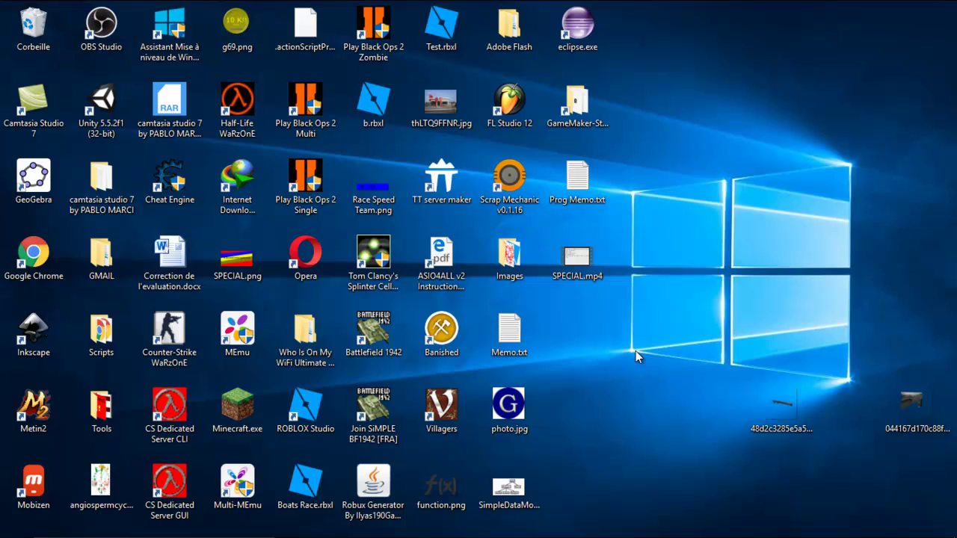
left_click(567, 534)
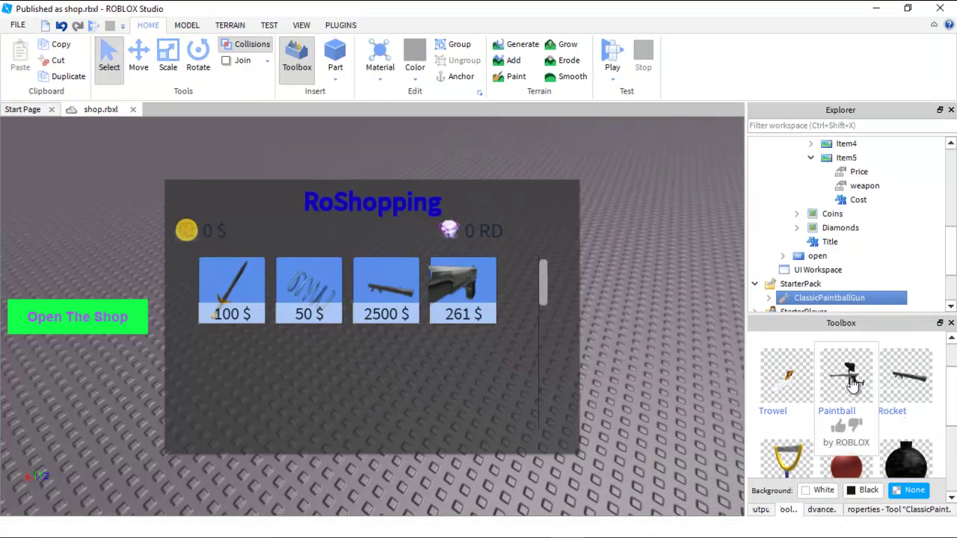
- Try to save the Paintball gun's thumbnail image and then open it
right_click(852, 381)
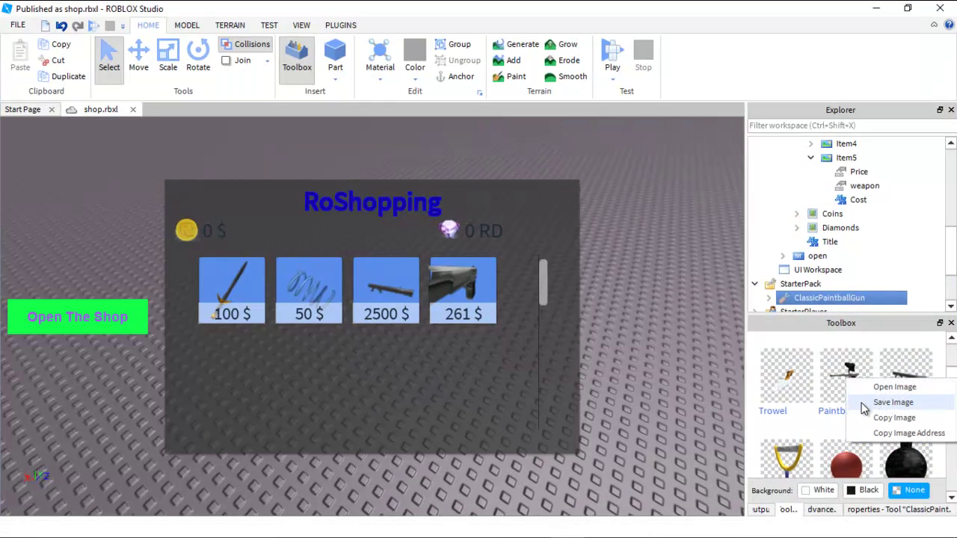
left_click(865, 408)
right_click(848, 382)
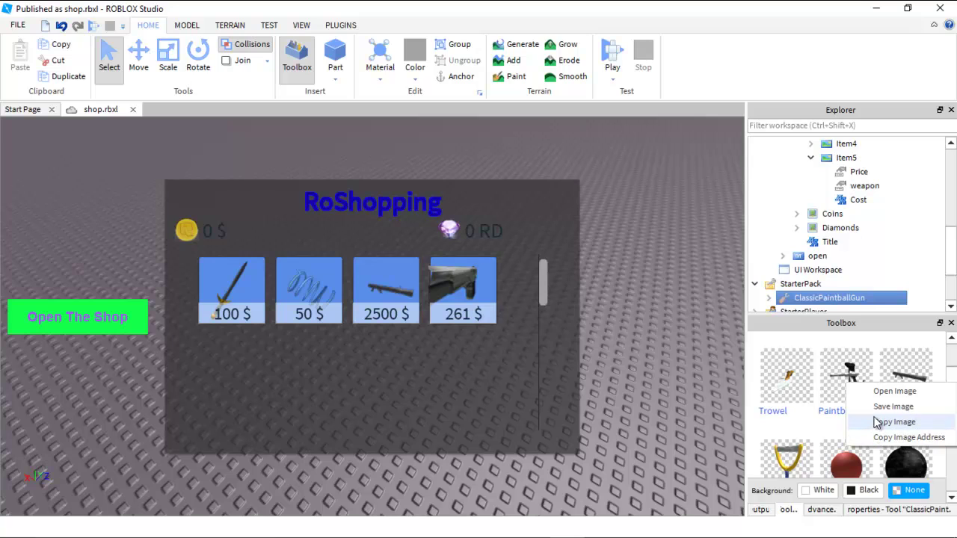
left_click(874, 393)
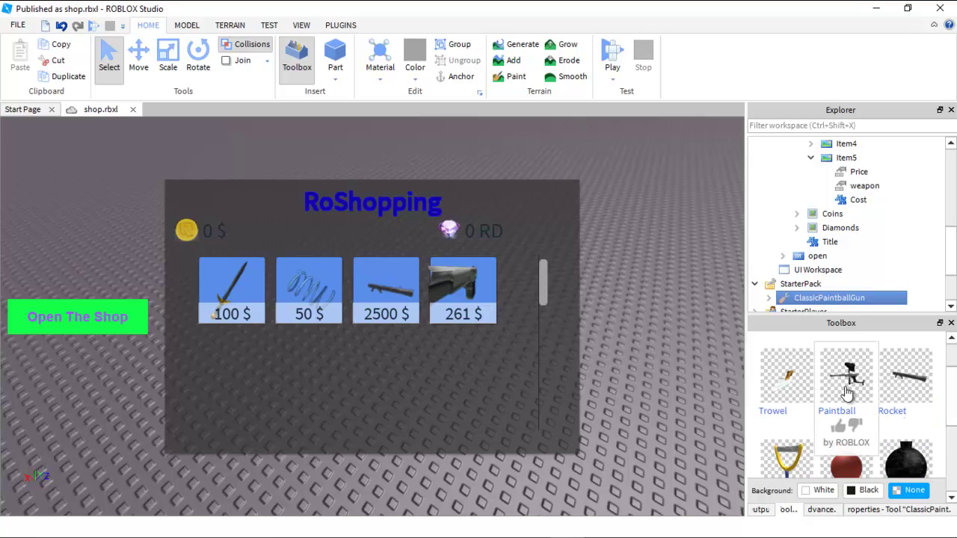
- Copy the image address of the Paintball gun's thumbnail
right_click(850, 390)
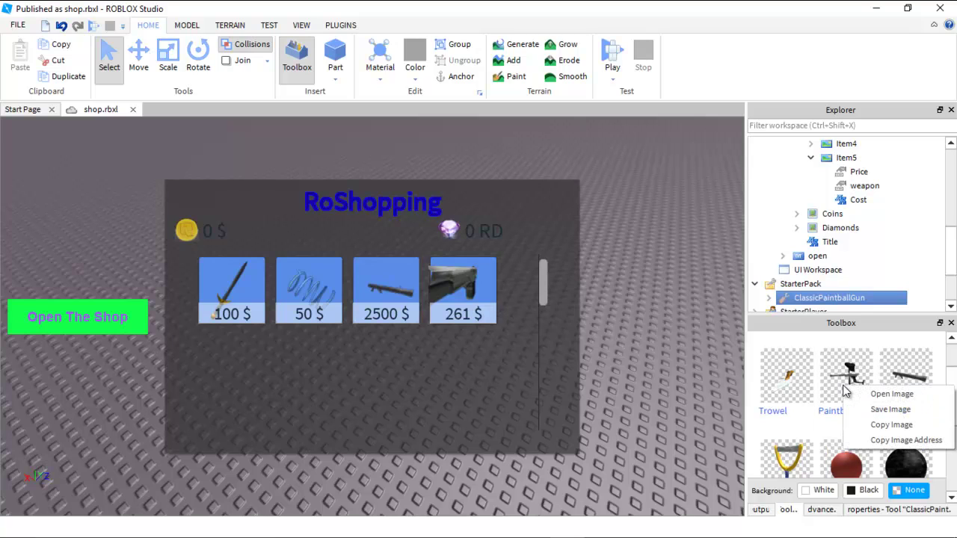
left_click(884, 441)
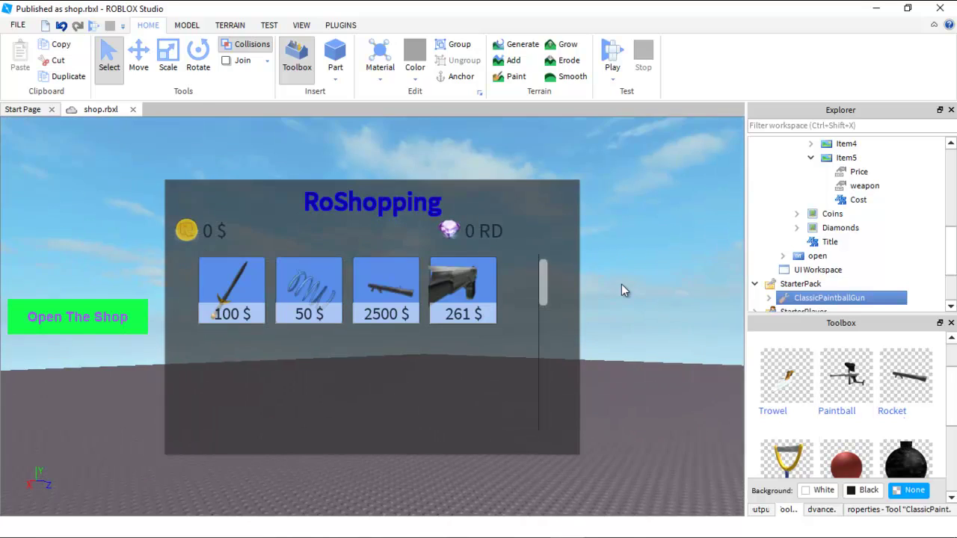
scroll(951, 254, "down", 1)
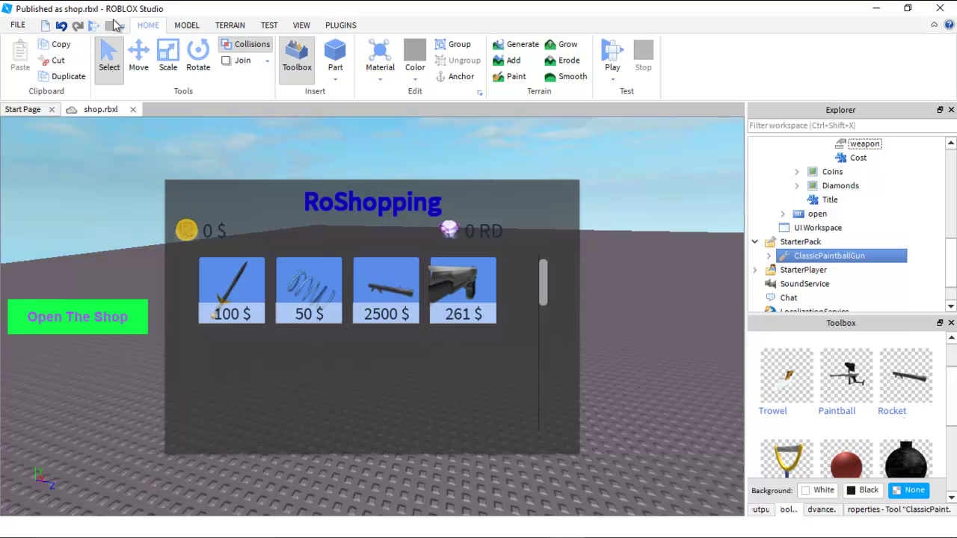
- Show the Game Explorer and expand the Images folder under the game's Assets
left_click(231, 25)
left_click(187, 24)
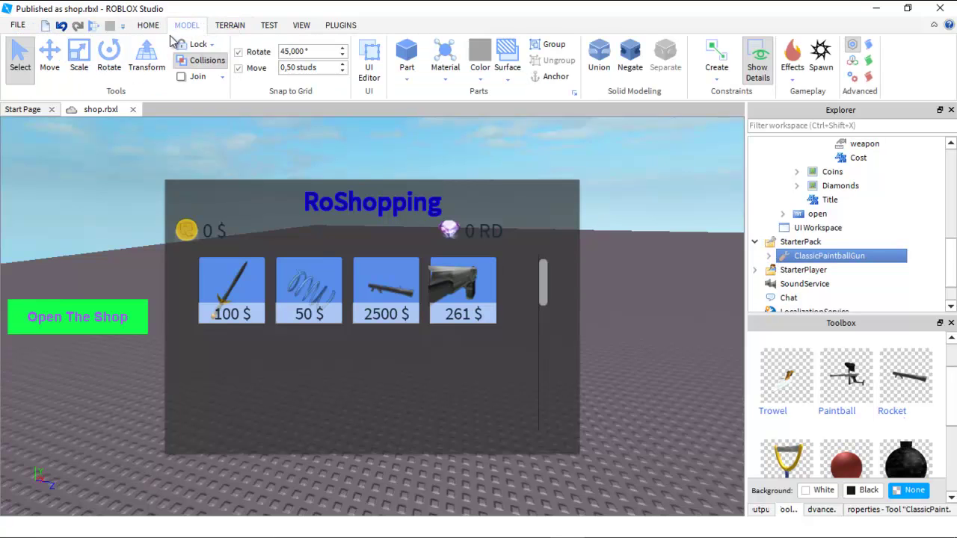
left_click(301, 26)
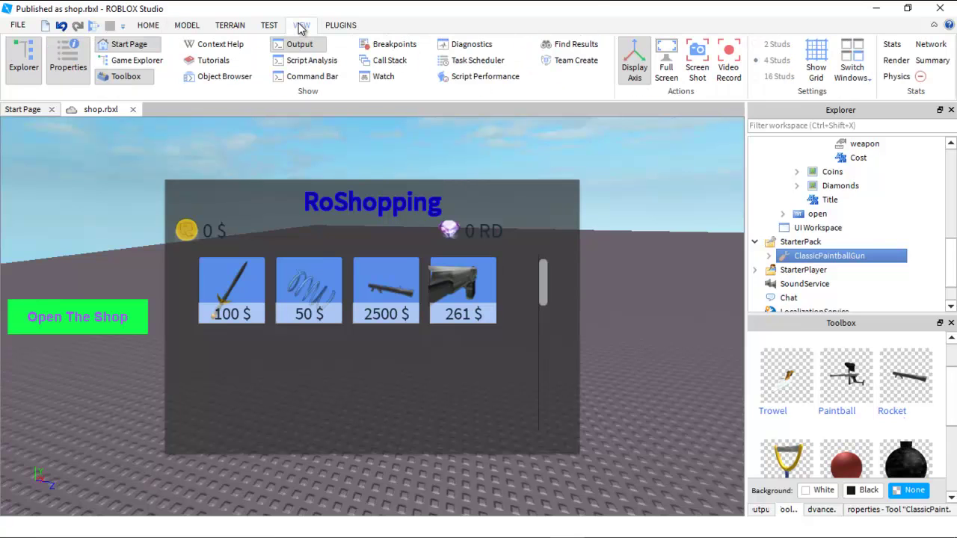
left_click(133, 62)
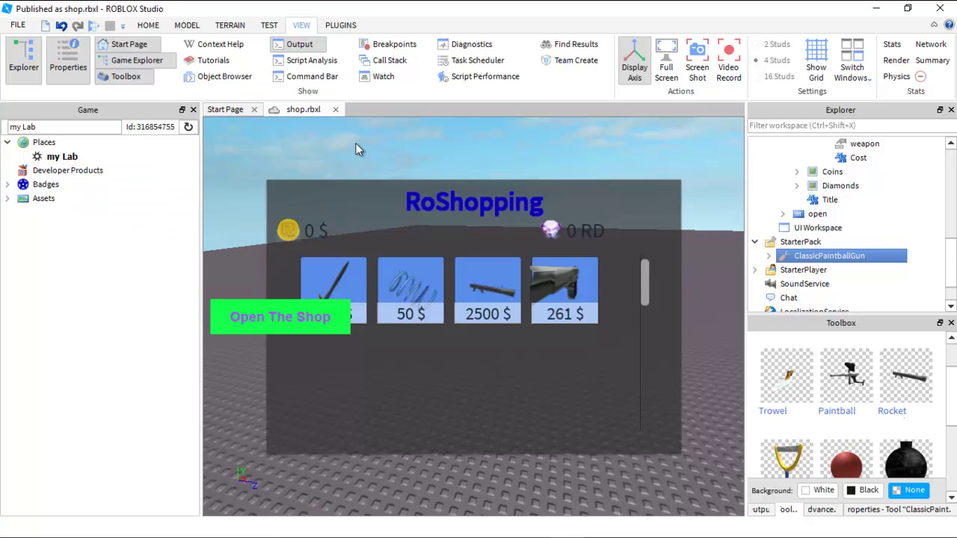
double_click(31, 200)
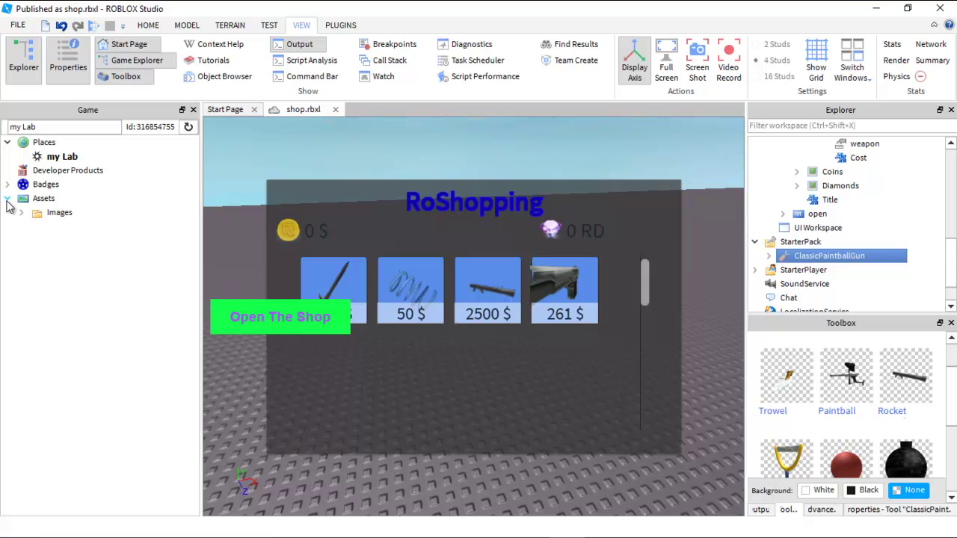
left_click(44, 215)
left_click(23, 216)
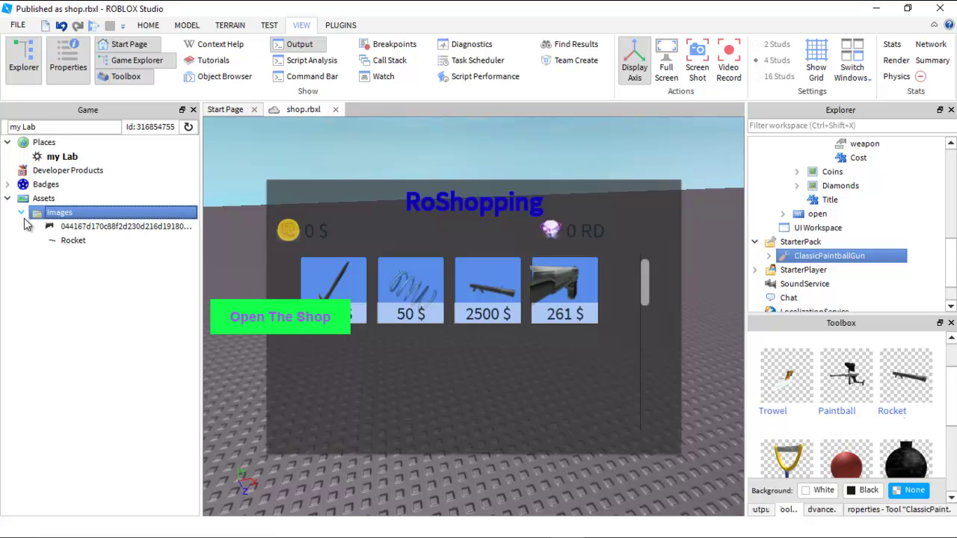
right_click(52, 217)
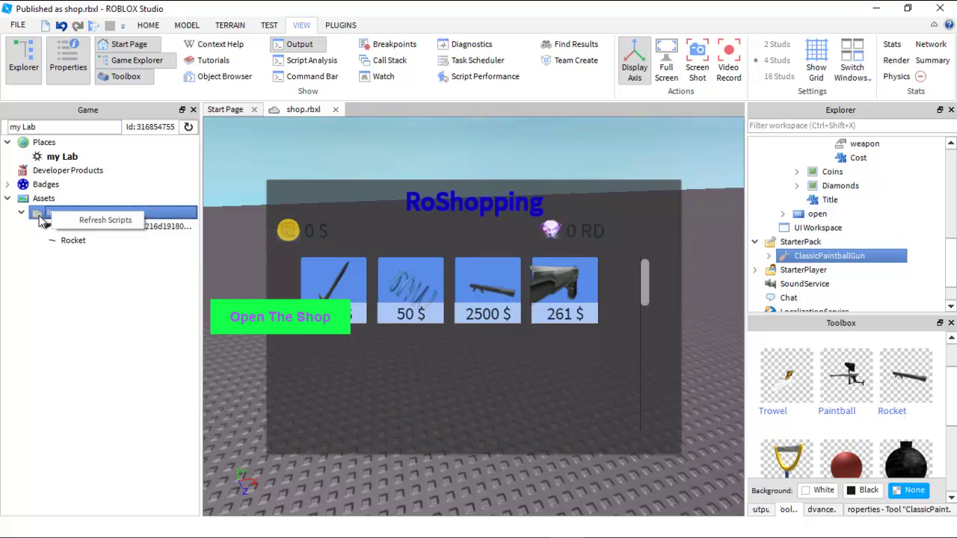
left_click(27, 199)
right_click(27, 199)
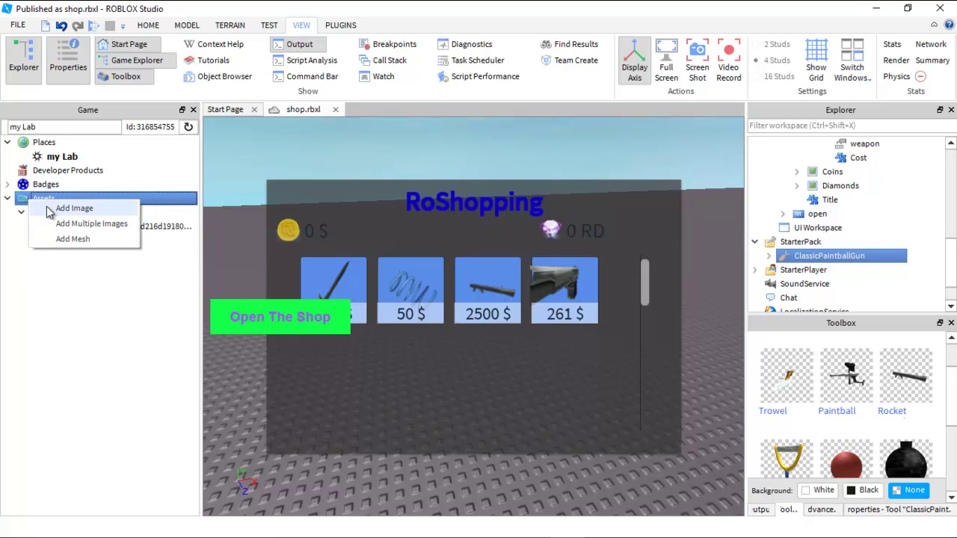
left_click(75, 208)
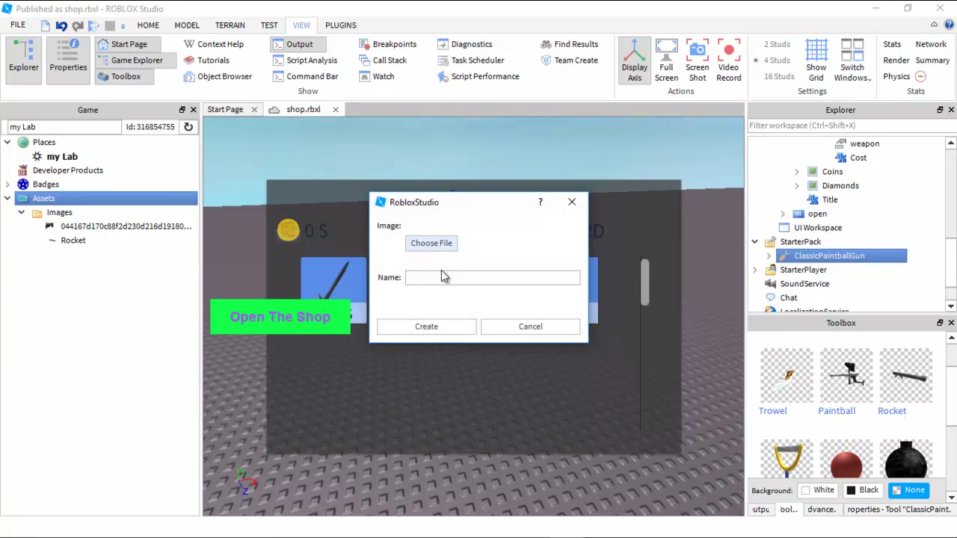
left_click(506, 332)
- Copy the Paintball gun thumbnail's image address from the model library and open it in Google Chrome
mouse_move(447, 533)
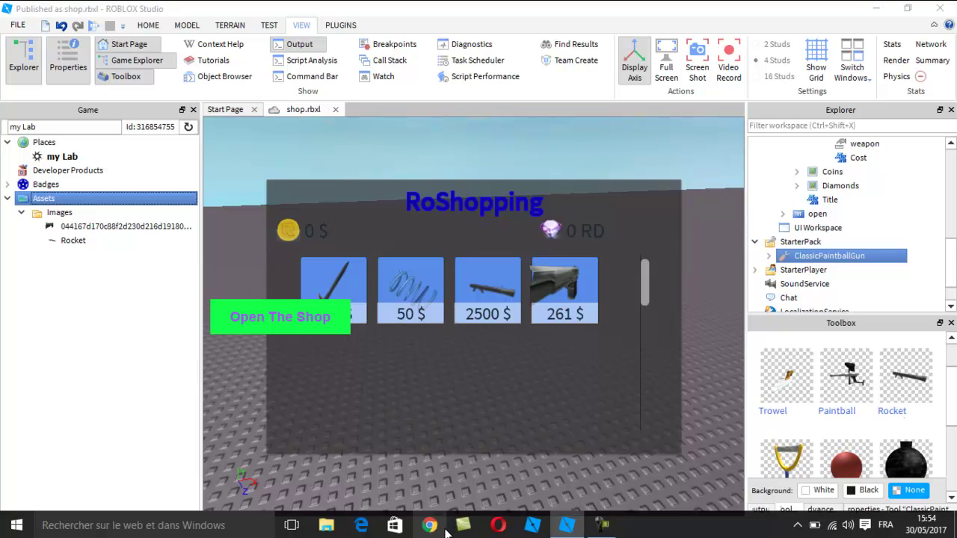
left_click(441, 529)
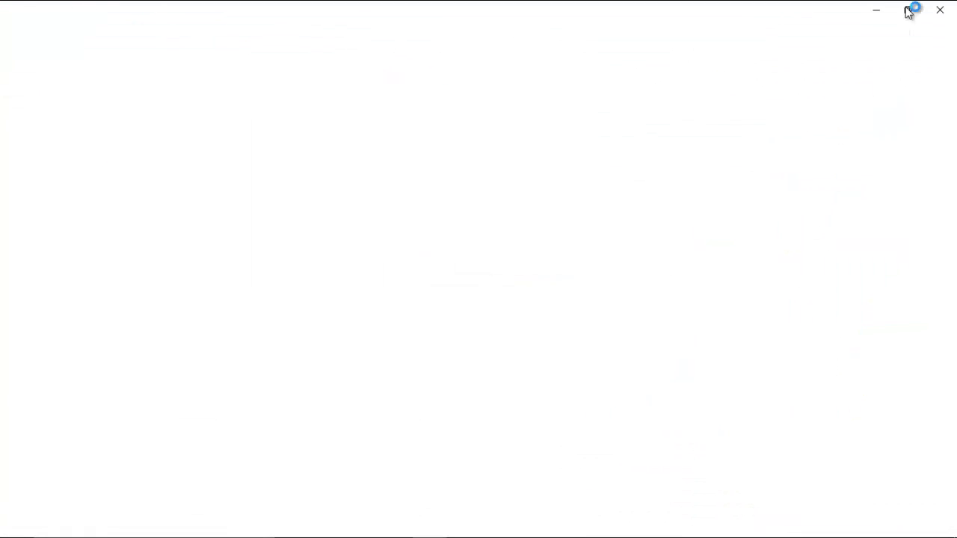
left_click(875, 9)
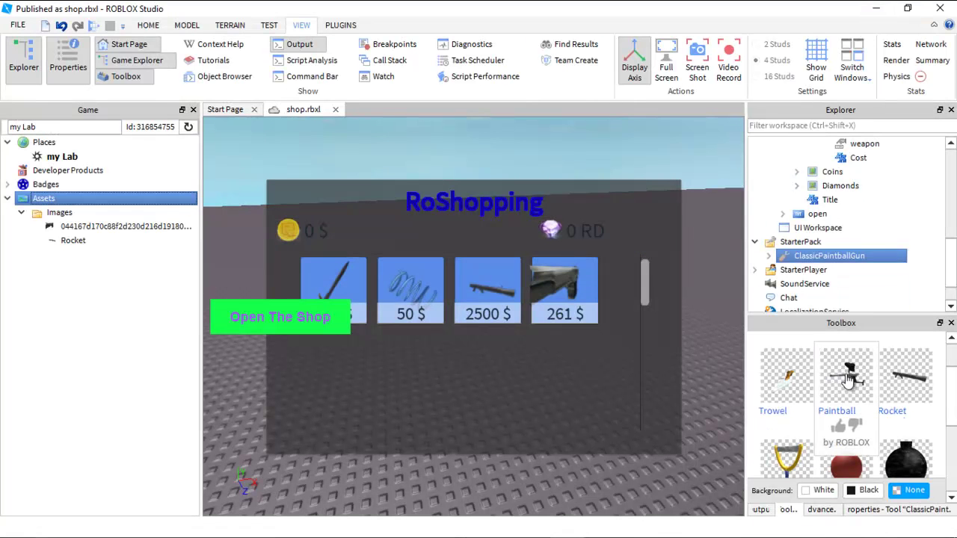
right_click(848, 394)
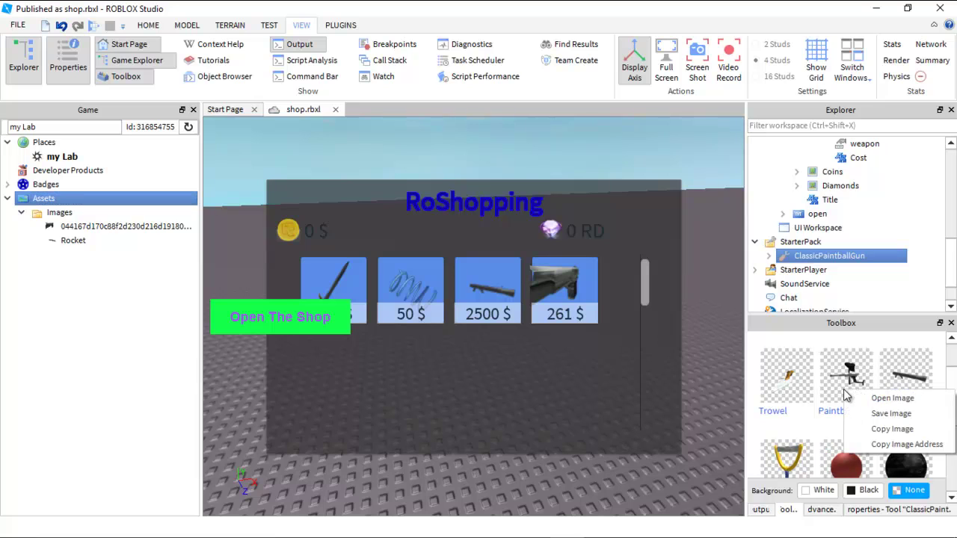
left_click(886, 444)
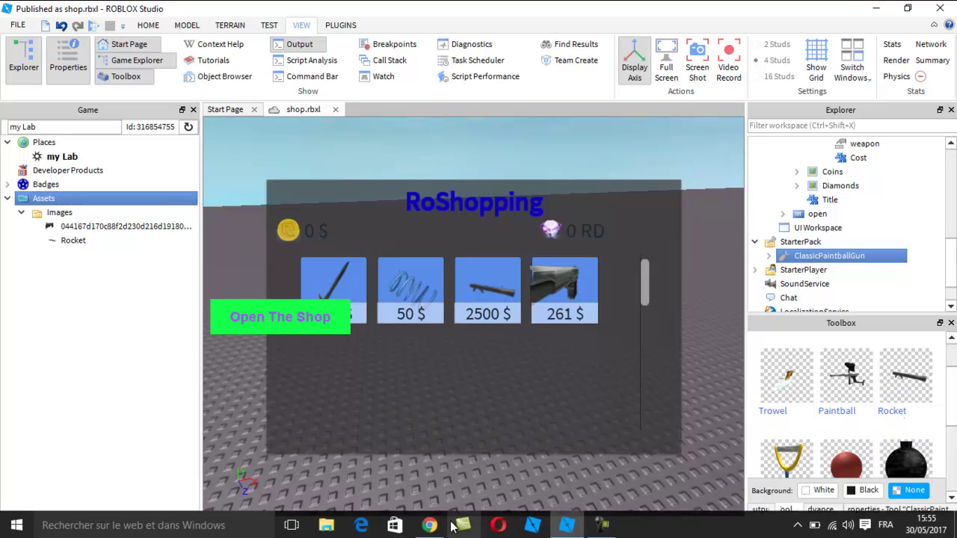
left_click(431, 533)
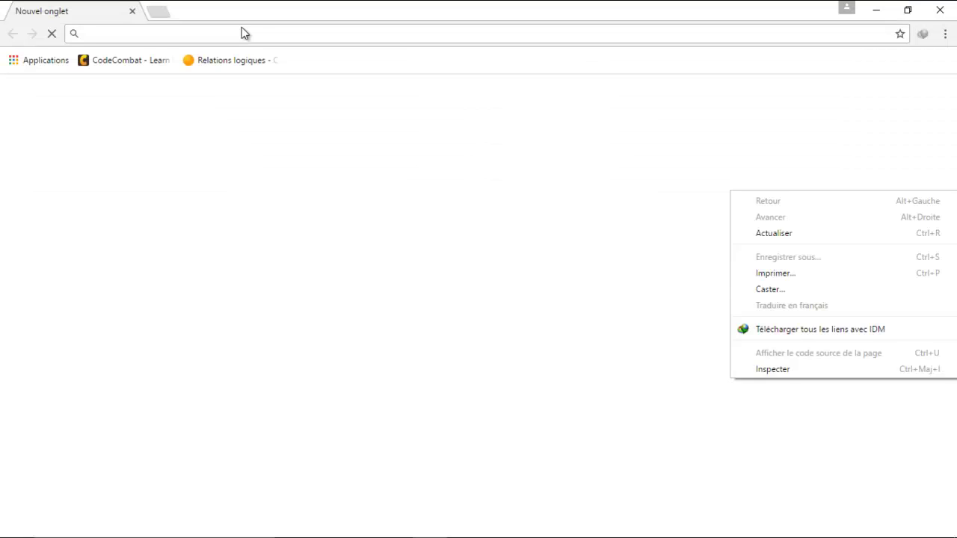
left_click(238, 34)
type("https://t7.rbxcdn.com/da6da7d7908a2c10eef26101d3f01d95")
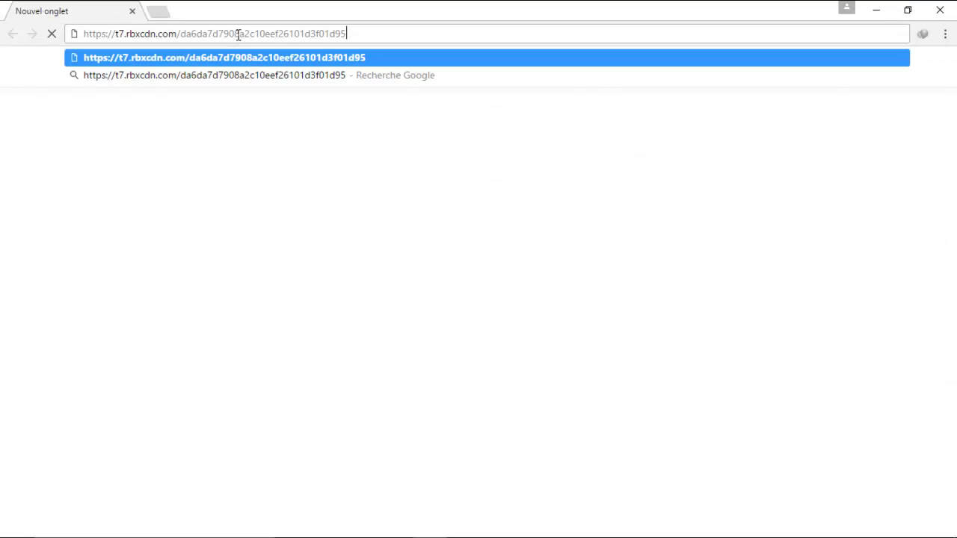
key("Return")
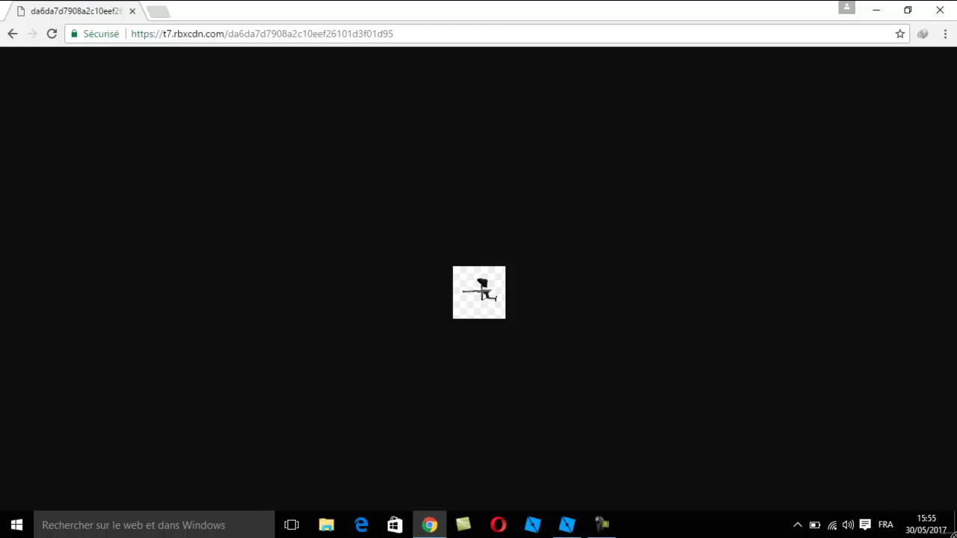
- Return to ROBLOX Studio and select da6da7d7908a2c10eef26101d3f01d95.png from the desktop as a new image for the game's Assets
left_click(954, 527)
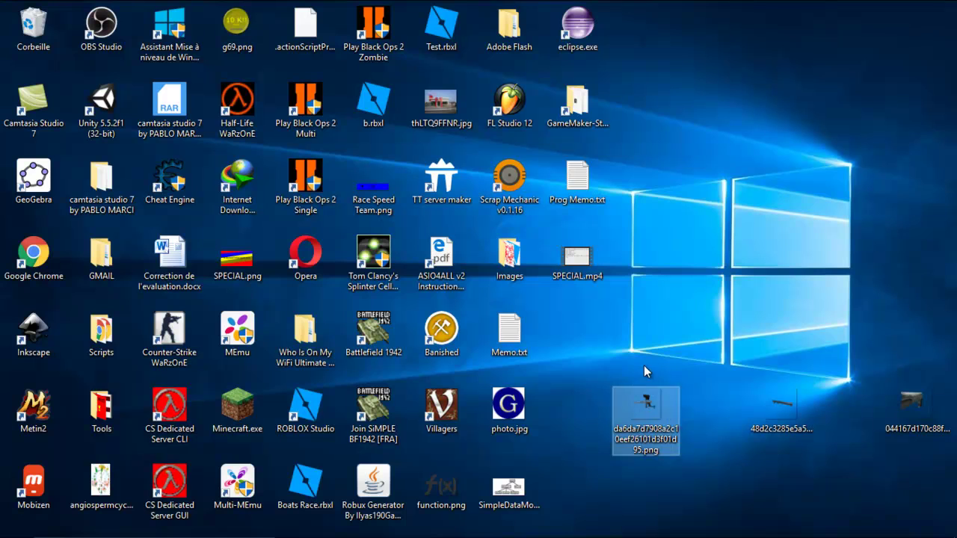
left_click(567, 525)
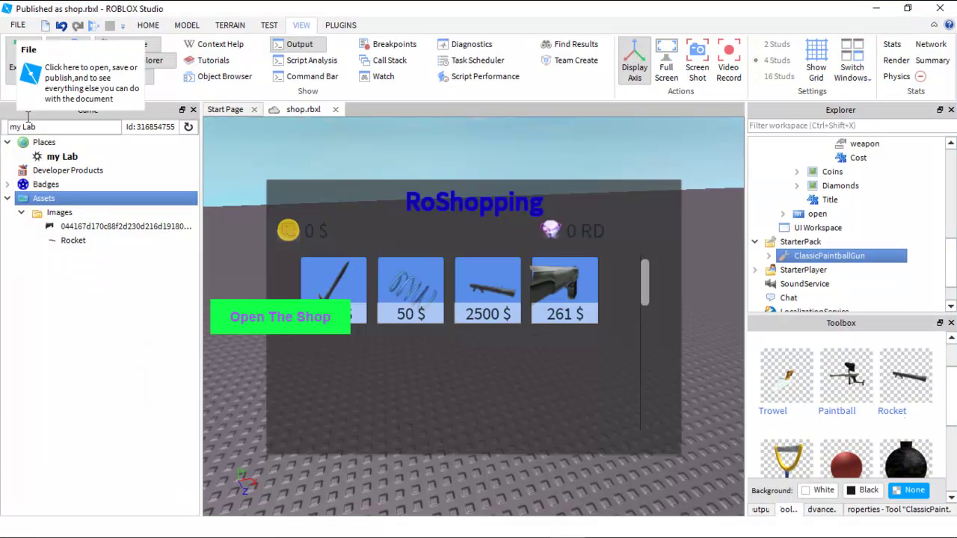
left_click(64, 213)
right_click(67, 216)
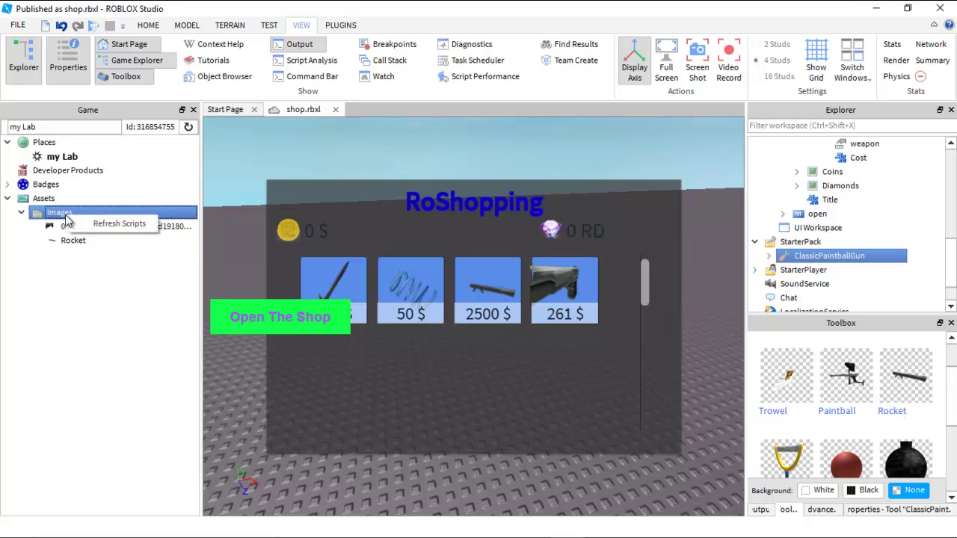
right_click(52, 199)
left_click(82, 210)
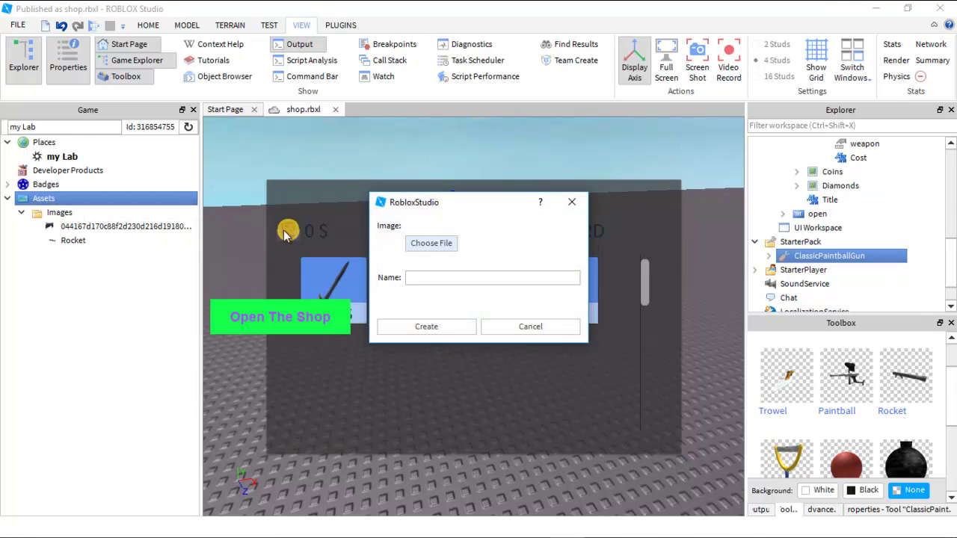
left_click(414, 249)
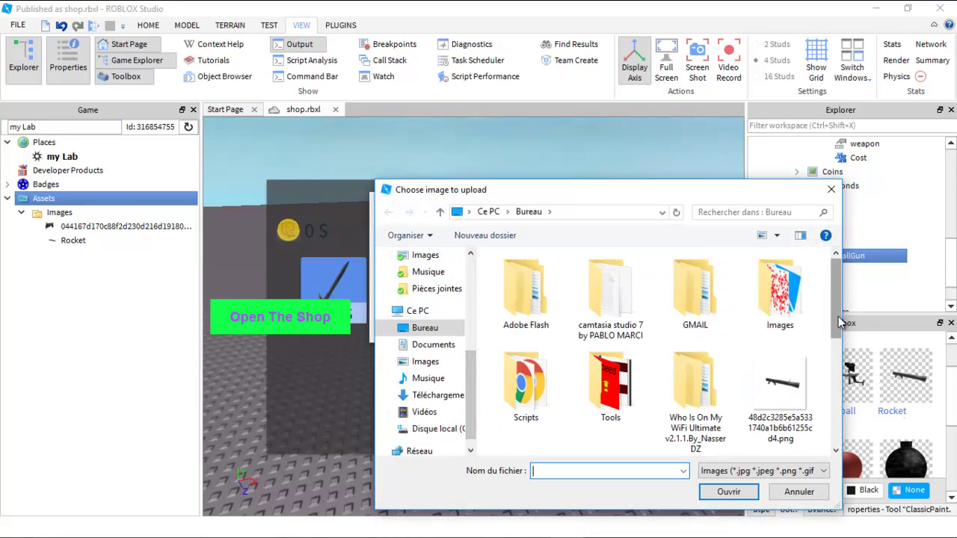
left_click_drag(838, 316, 836, 383)
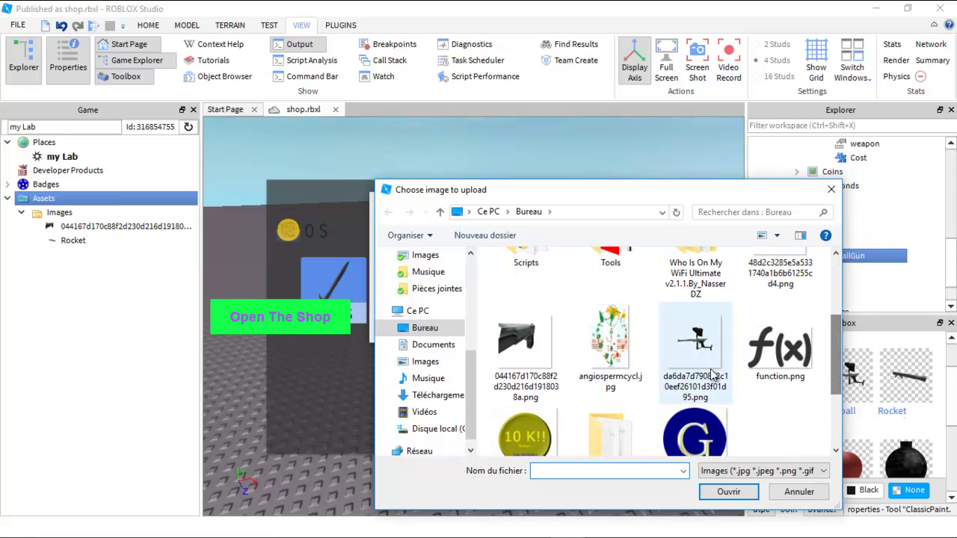
left_click(691, 362)
left_click(729, 492)
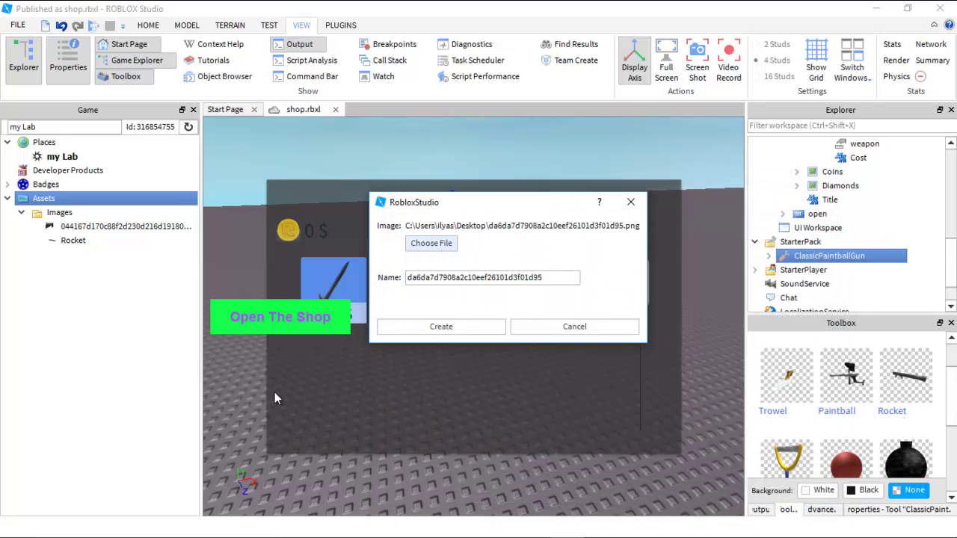
- Name the new image asset PaintBallGun and create it
left_click_drag(543, 278, 406, 275)
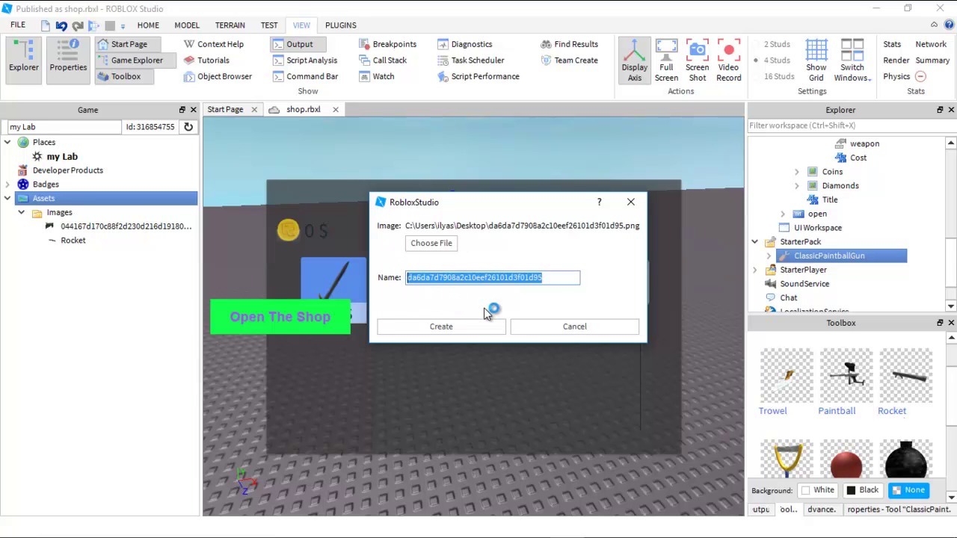
type("PaintBallGun")
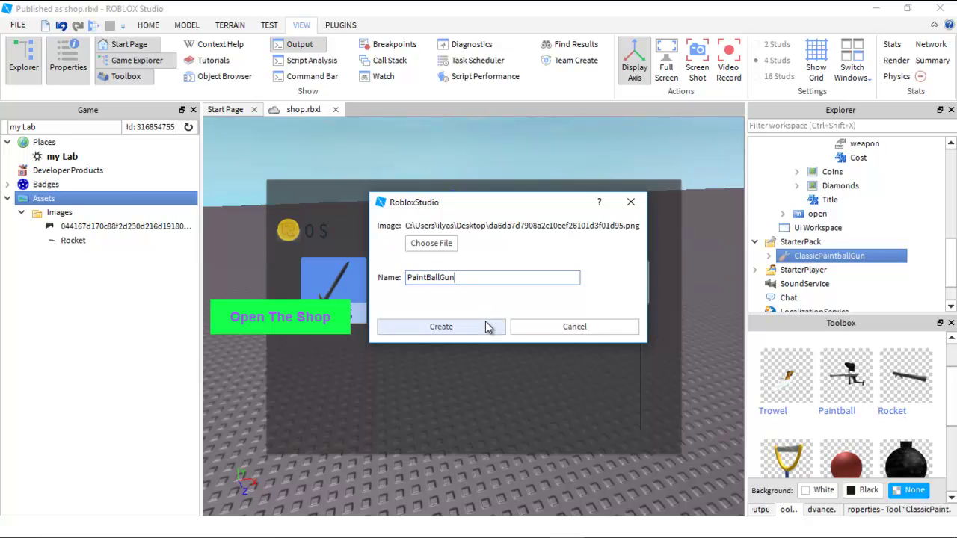
left_click(485, 326)
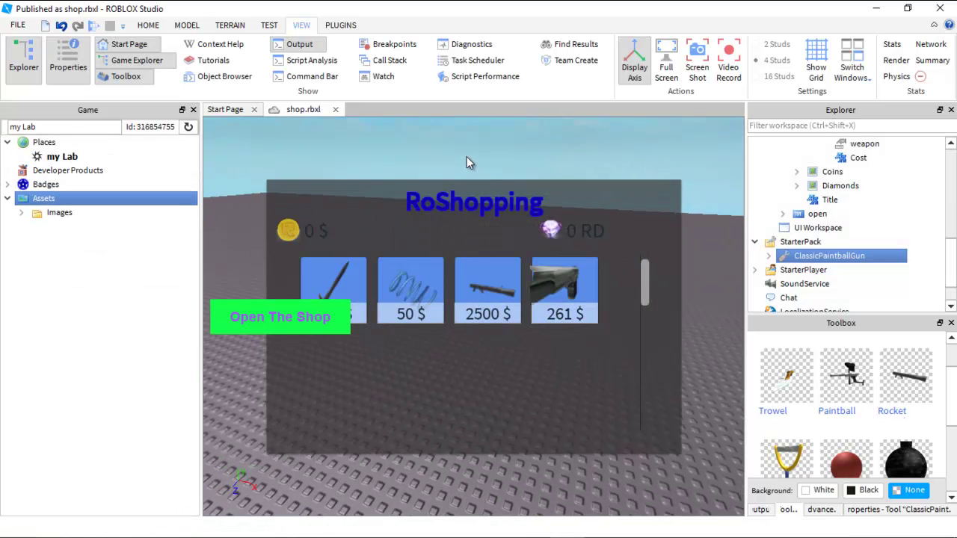
- Move the ClassicPaintballGun tool from StarterPack into the Weapons folder of ReplicatedStorage, keeping its name
left_click(868, 510)
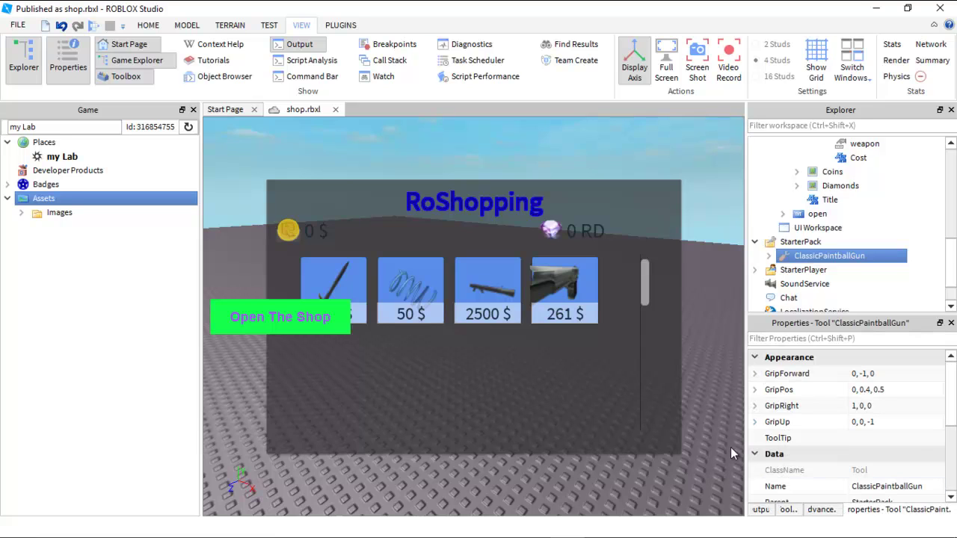
scroll(951, 254, "down", 1)
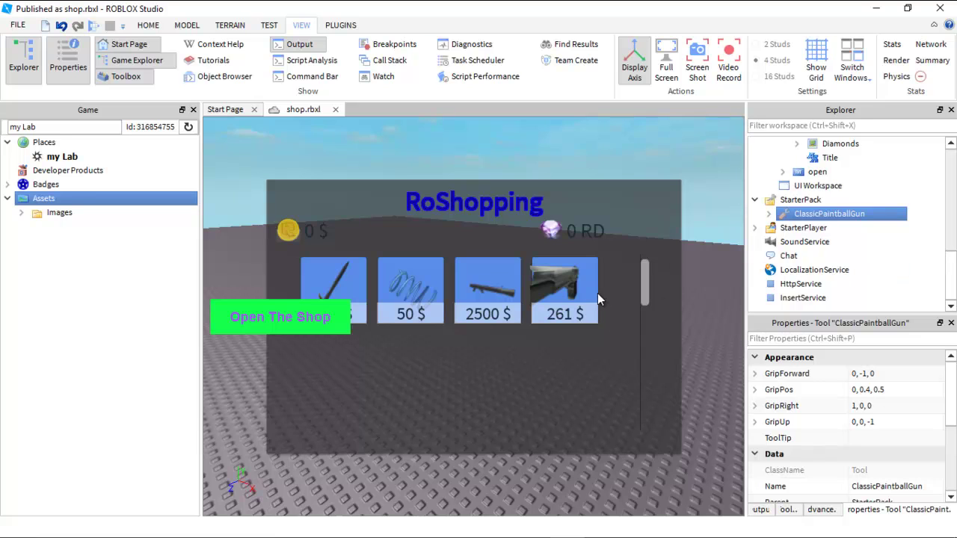
left_click(755, 200)
left_click(754, 214)
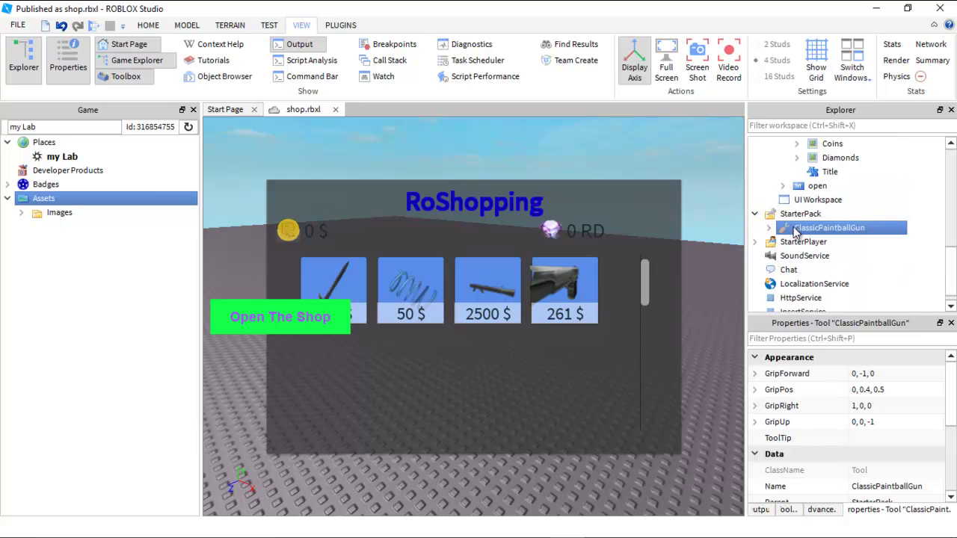
left_click_drag(795, 229, 811, 215)
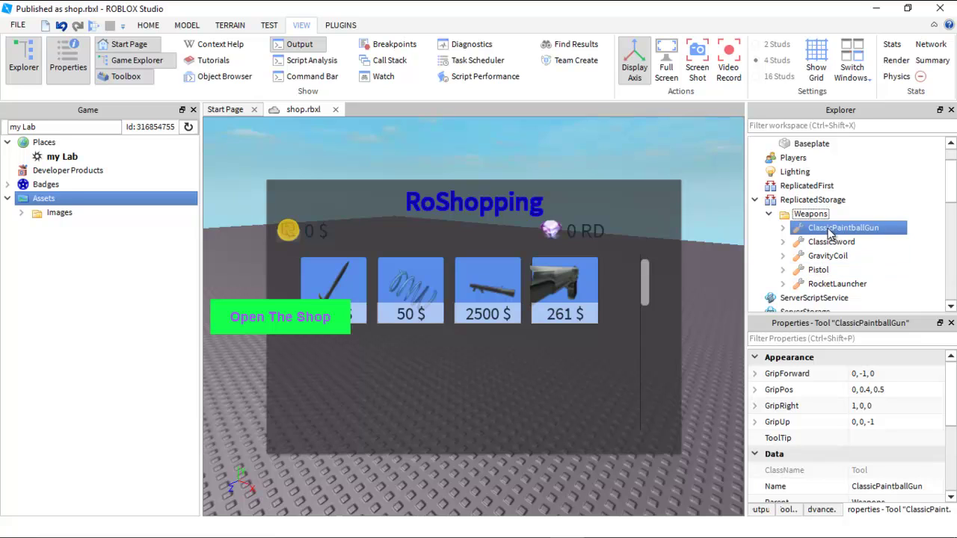
left_click(856, 230)
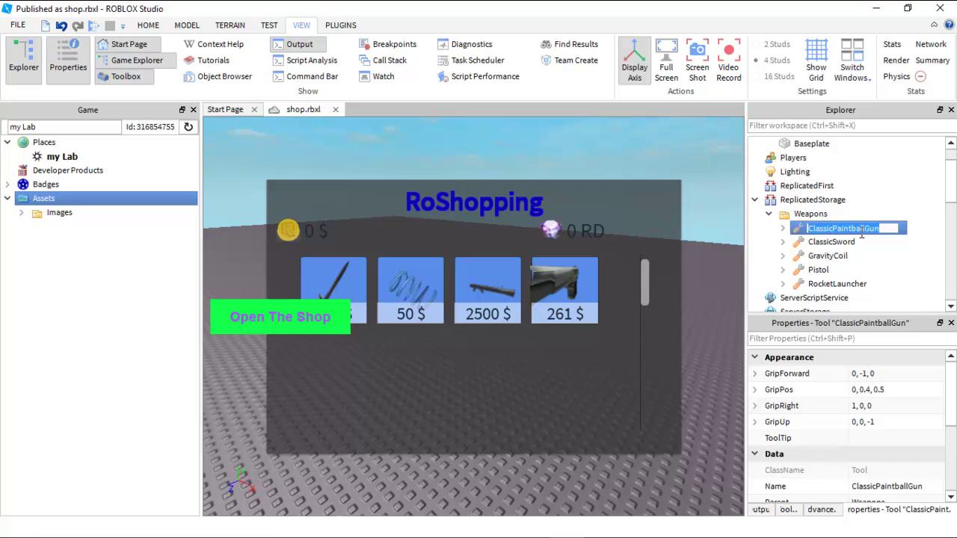
key("Escape")
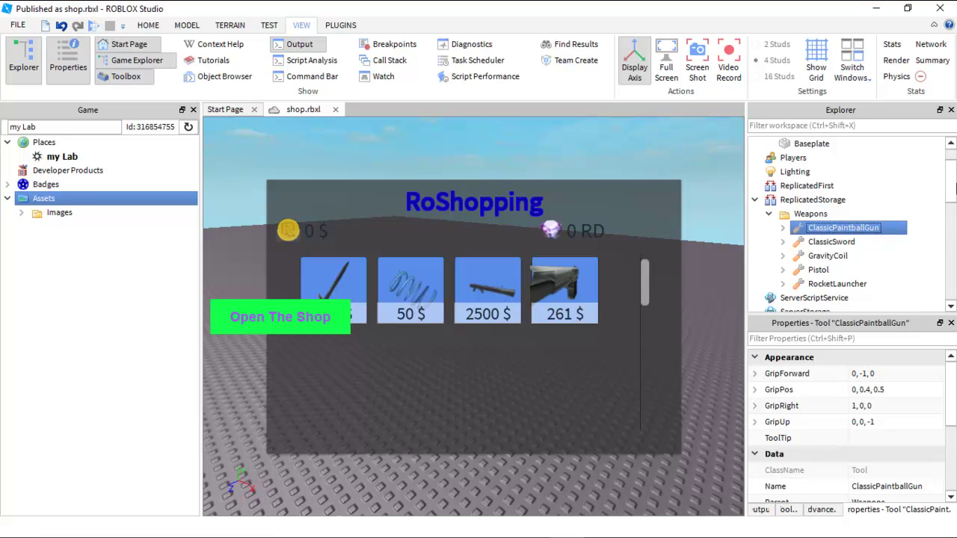
- Copy the name of the ClassicPaintballGun tool in the Weapons folder of ReplicatedStorage without renaming it
left_click_drag(952, 195, 953, 217)
scroll(852, 183, "up", 1)
left_click(855, 172)
key("ctrl+c")
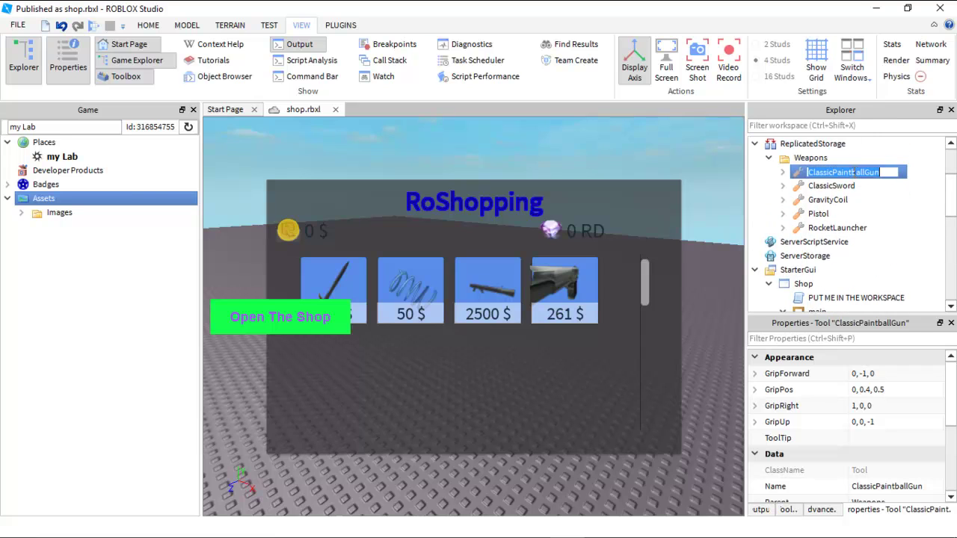
key("Escape")
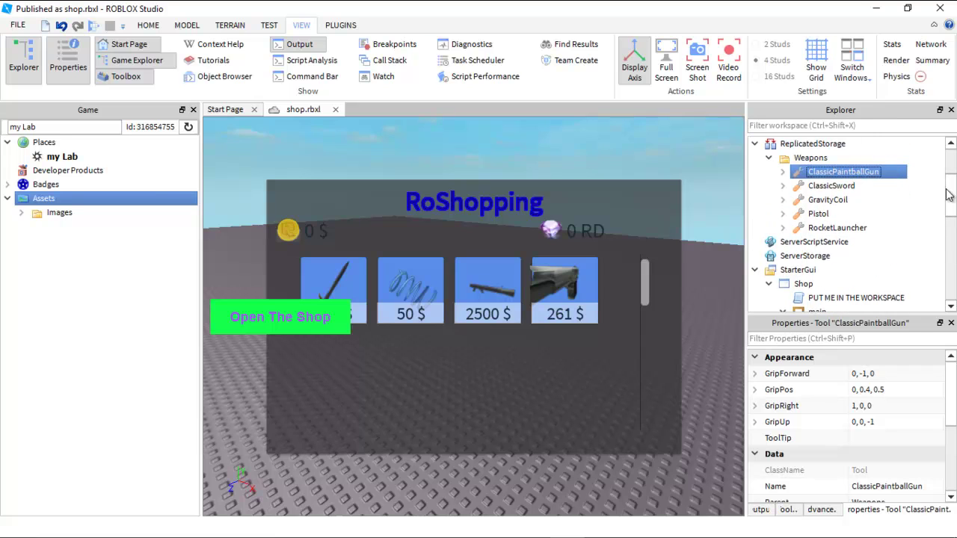
- Set the value of Item5's weapon StringValue to the copied name ClassicPaintballGun
left_click_drag(947, 189, 953, 238)
left_click(843, 214)
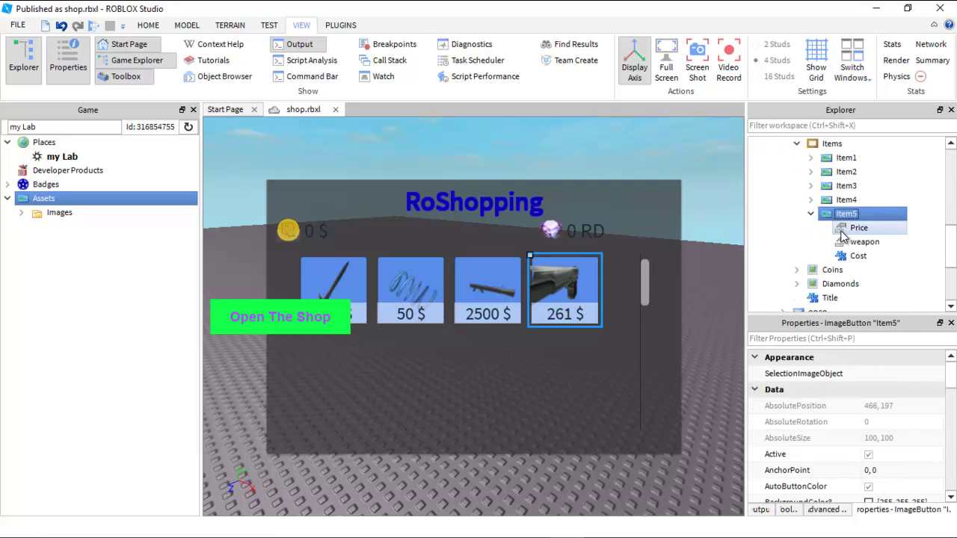
left_click(842, 231)
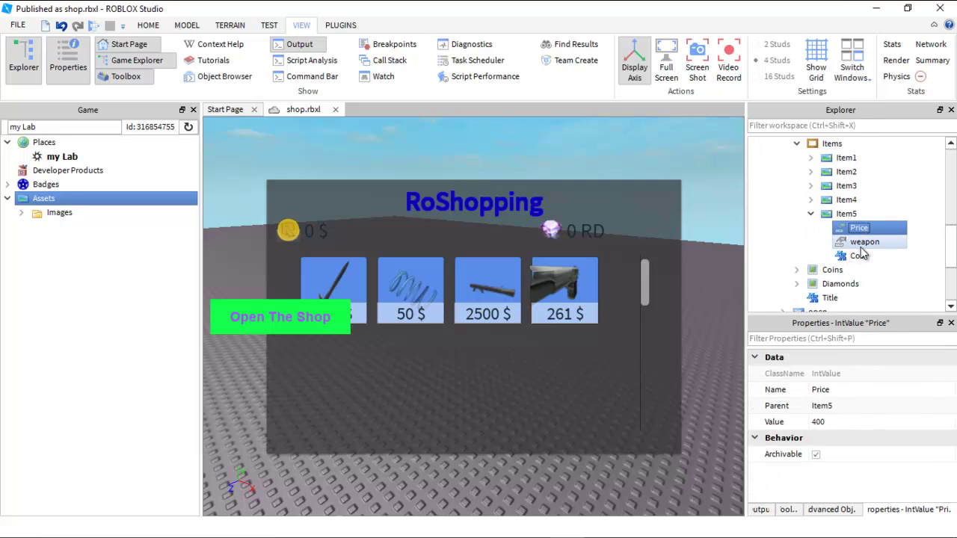
left_click(864, 243)
left_click(864, 421)
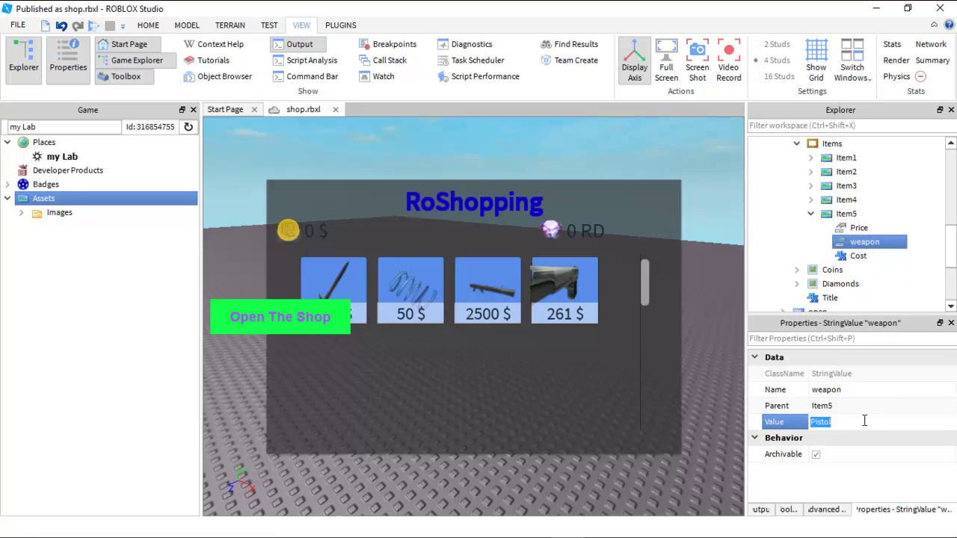
key("ctrl+v")
key("Return")
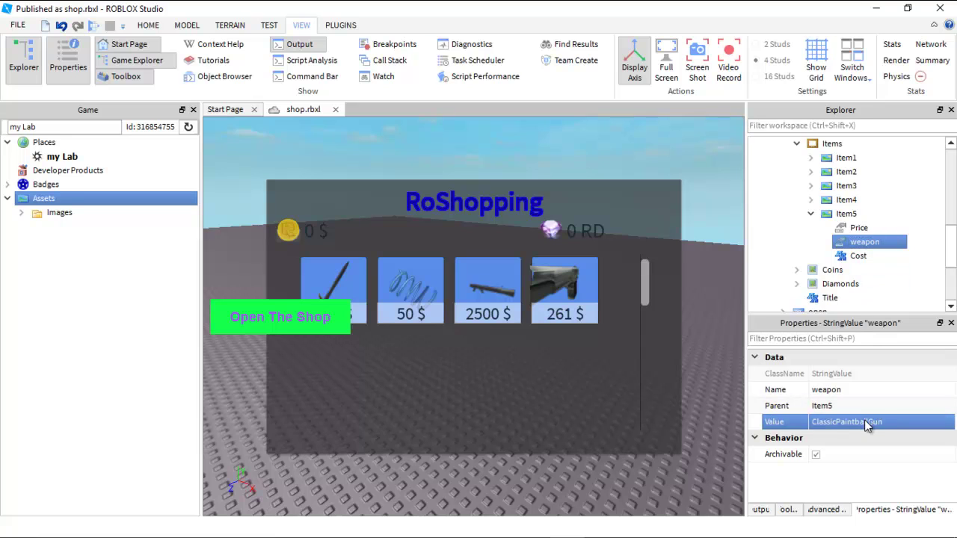
- Change the text of Item5's Cost label to 400 $ to match its Price value
left_click(857, 259)
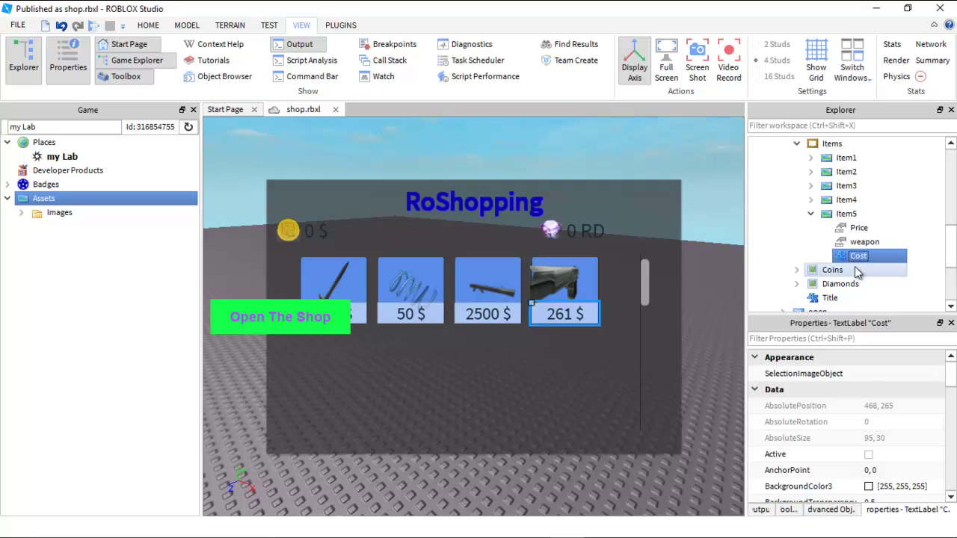
left_click_drag(954, 378, 948, 461)
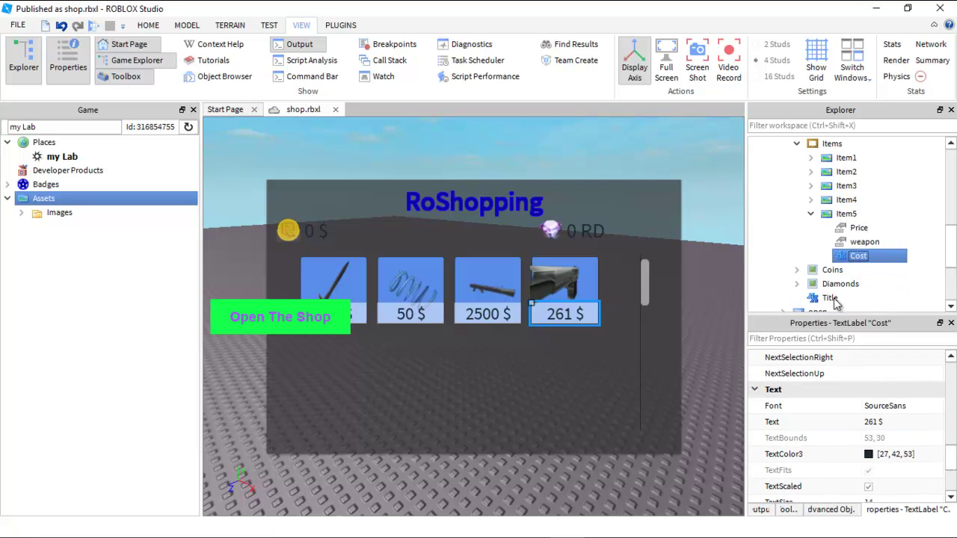
left_click(858, 227)
left_click(858, 257)
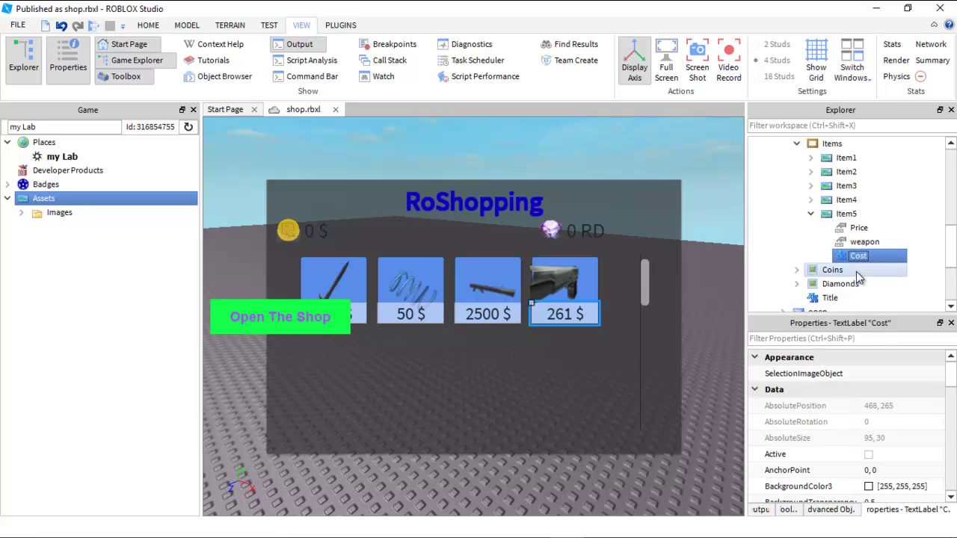
left_click_drag(951, 371, 950, 463)
left_click(880, 395)
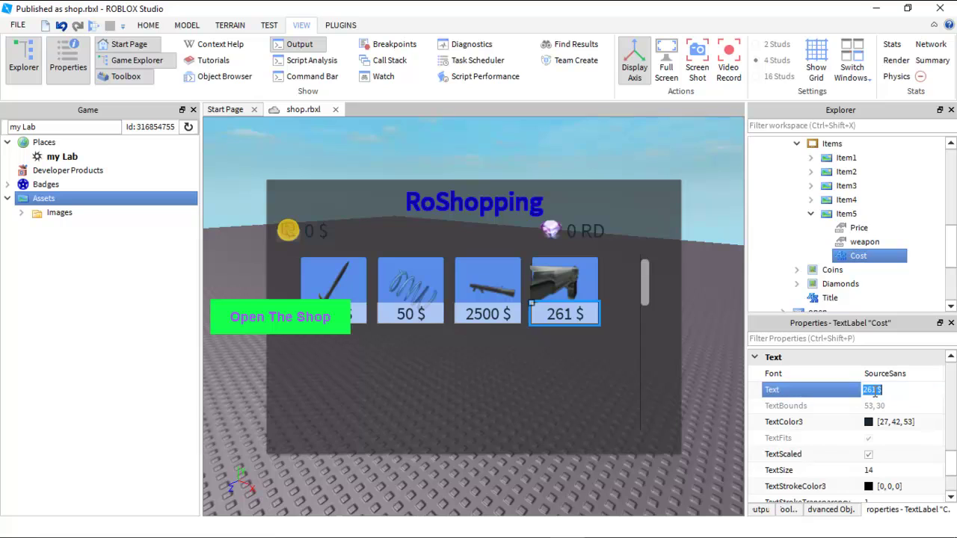
double_click(872, 390)
type("40")
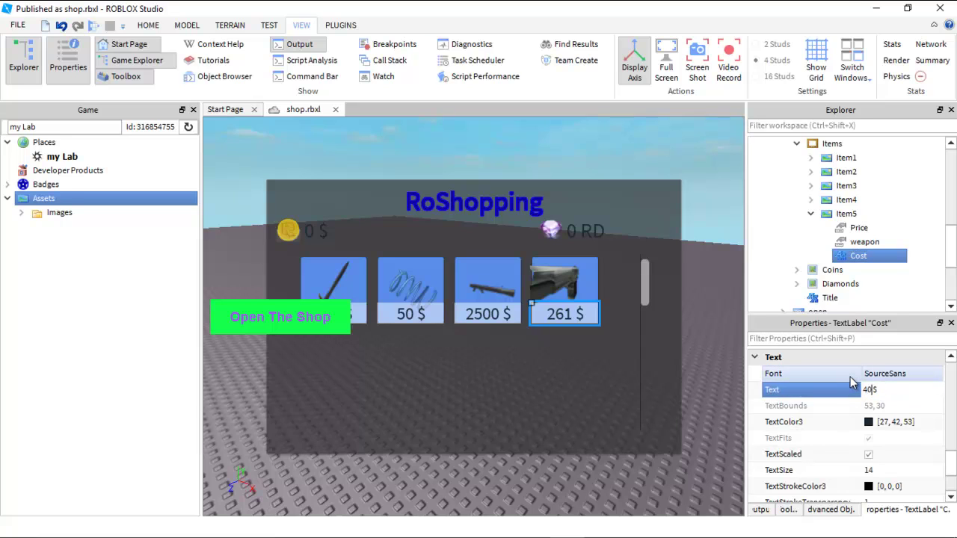
type("0")
key("Return")
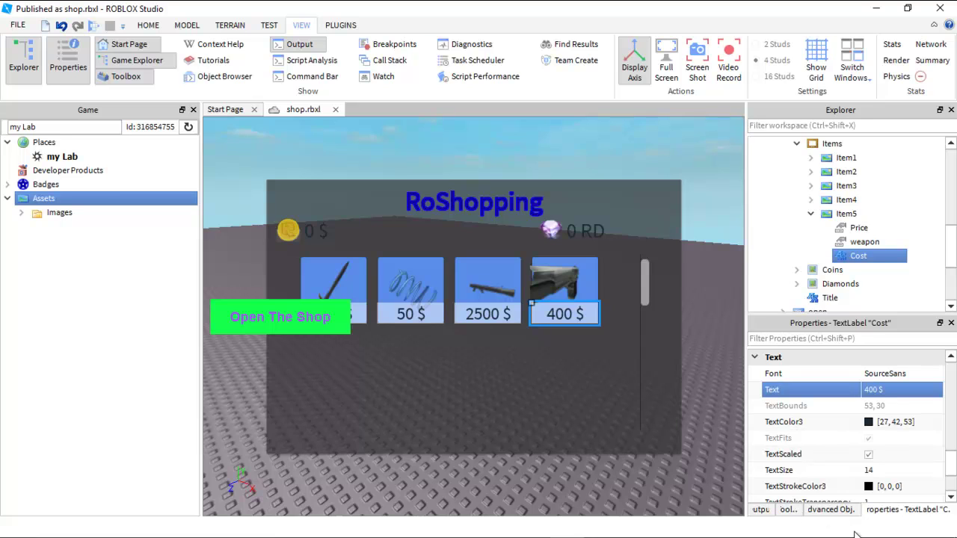
left_click(841, 513)
left_click(788, 513)
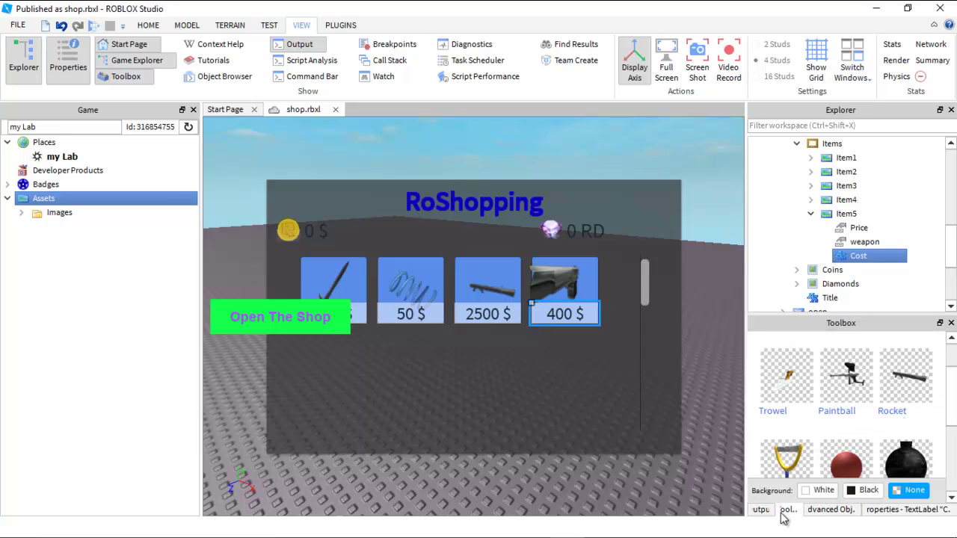
left_click(877, 512)
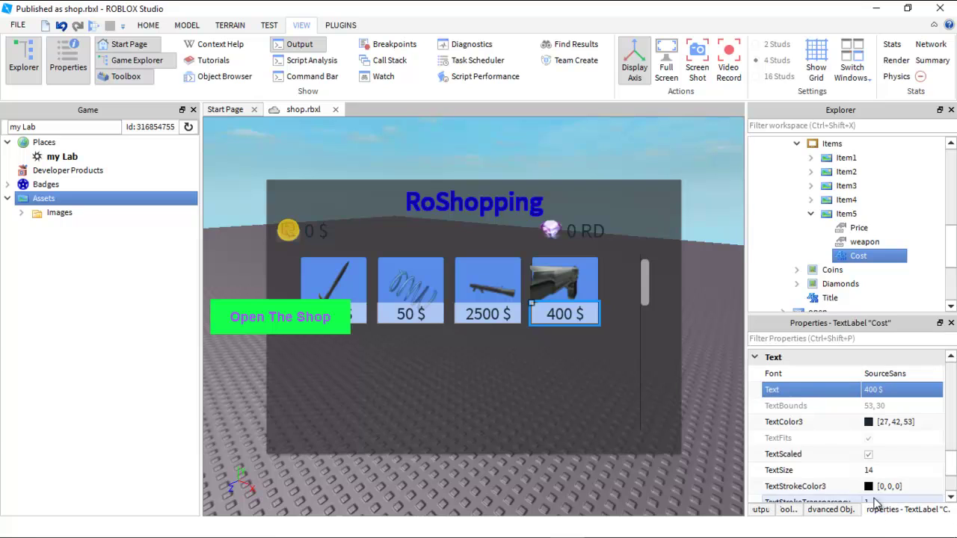
scroll(952, 472, "down", 3)
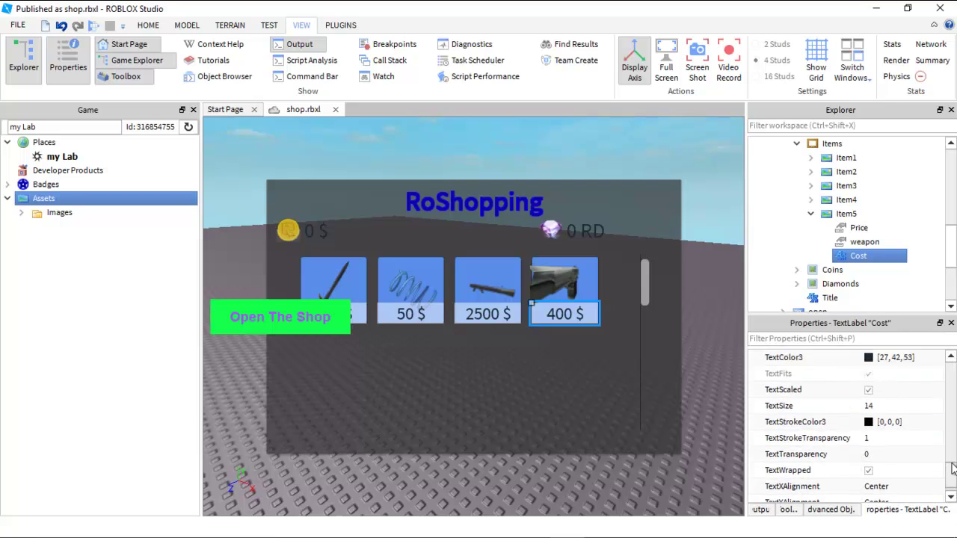
left_click_drag(952, 473, 948, 404)
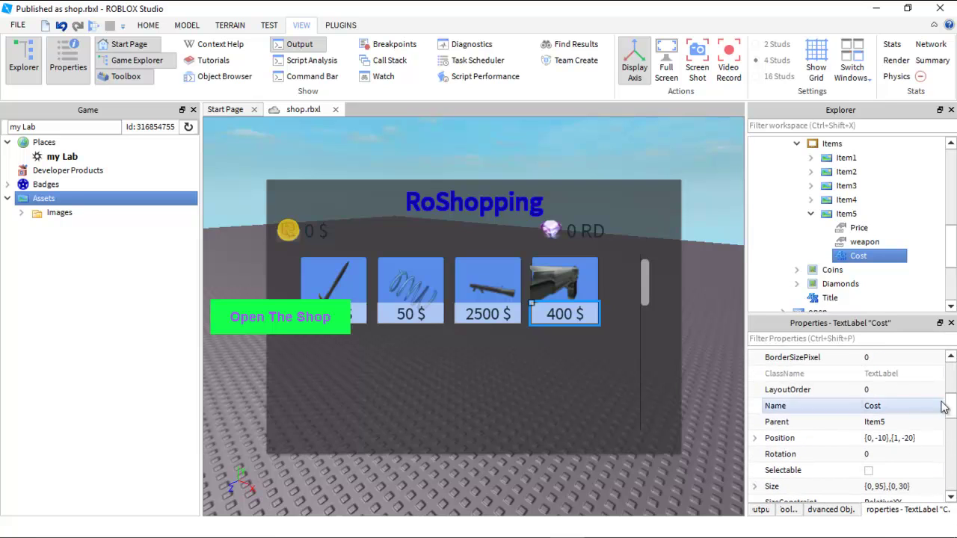
left_click(880, 438)
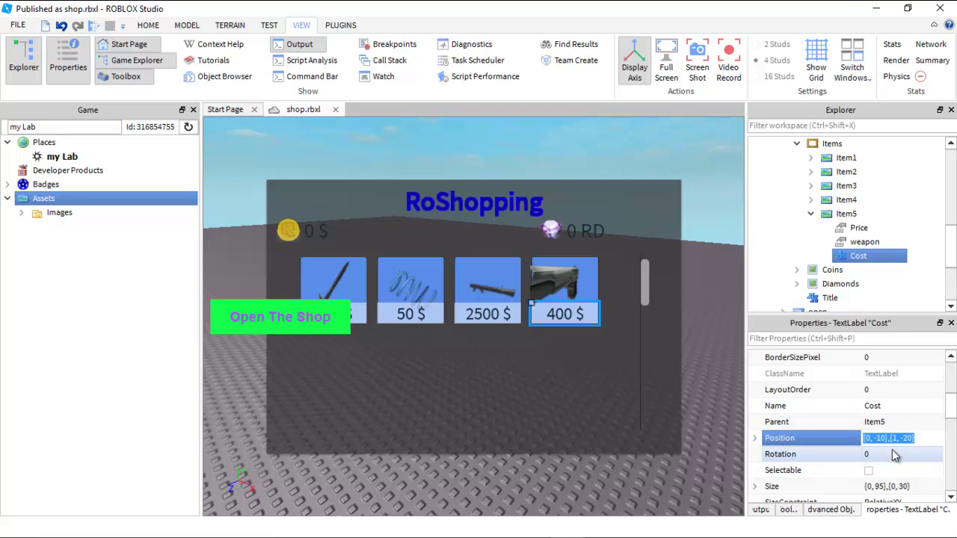
- Set the Image property of the Item5 button to the PaintBallGun asset
left_click(838, 213)
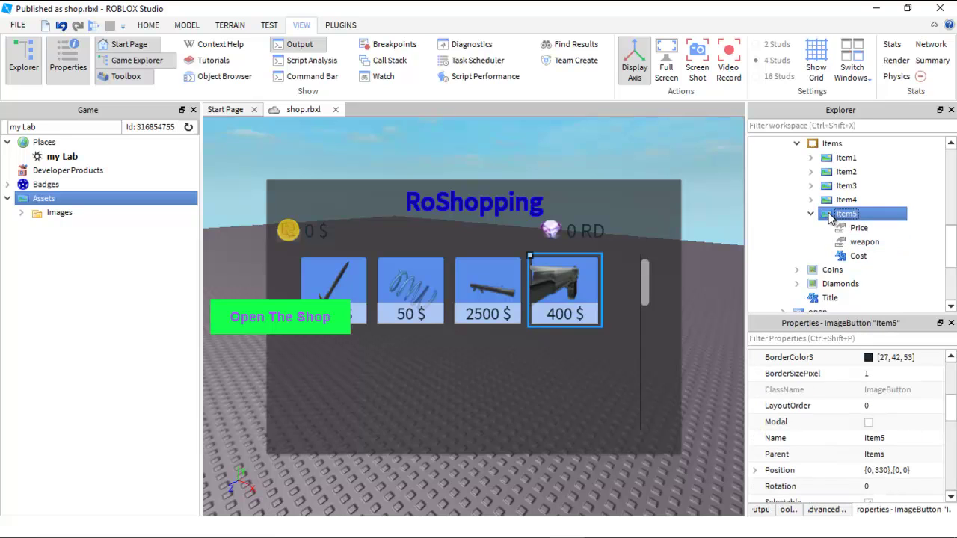
left_click(842, 214)
scroll(953, 407, "down", 10)
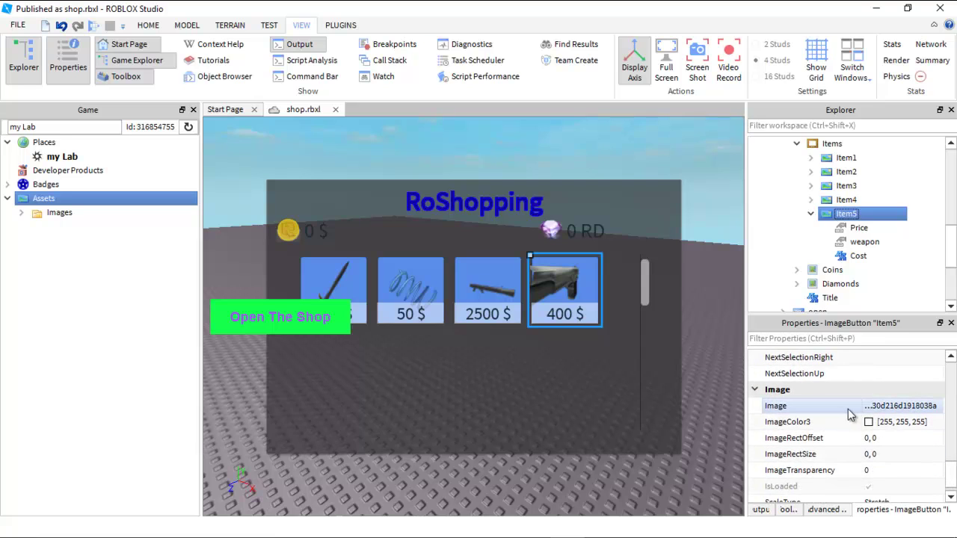
left_click(886, 408)
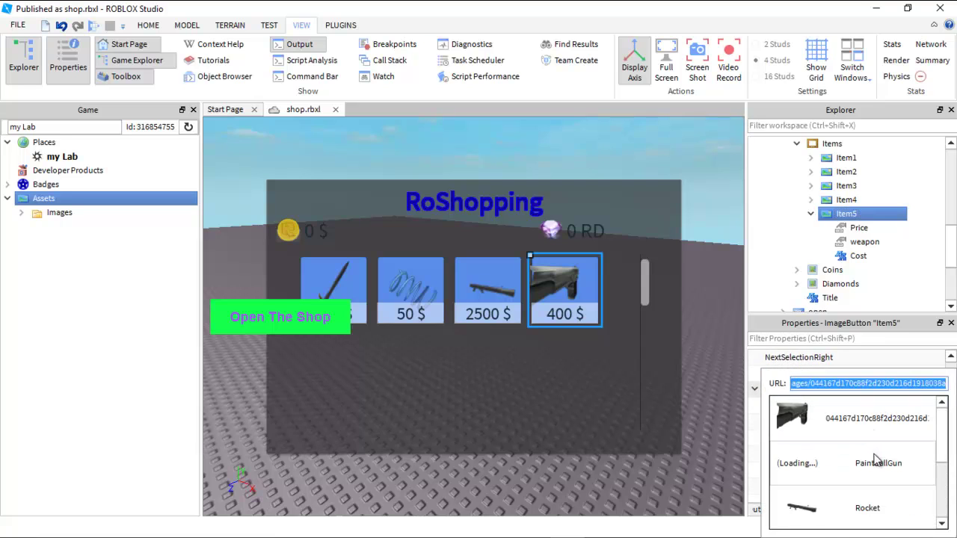
left_click(942, 448)
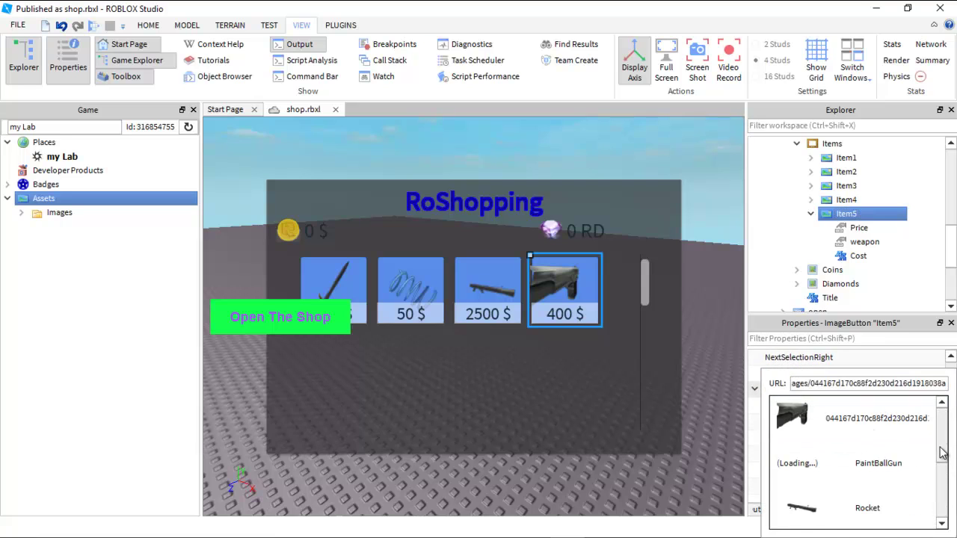
left_click(834, 469)
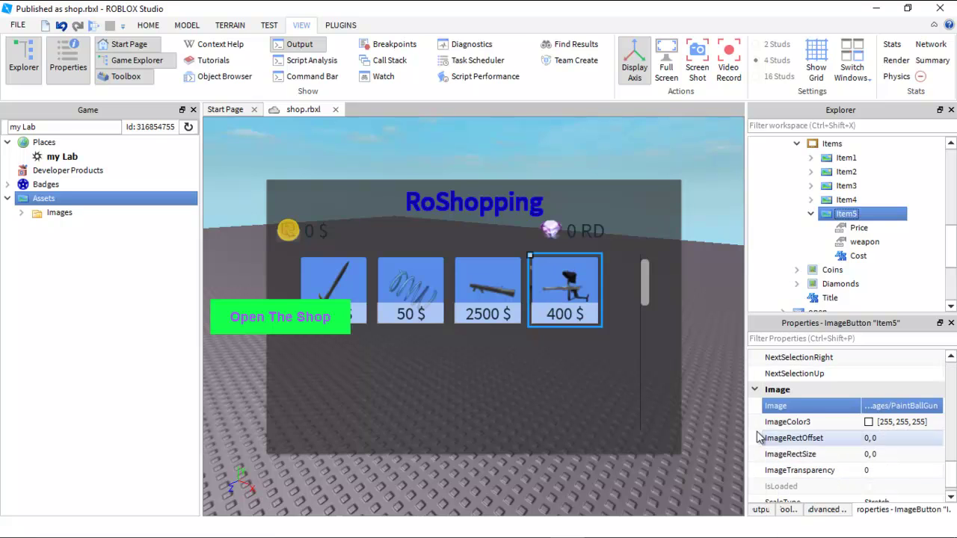
- Review Item5's Price, weapon and Cost objects, and collapse Item5
left_click(859, 228)
left_click(864, 242)
left_click(853, 261)
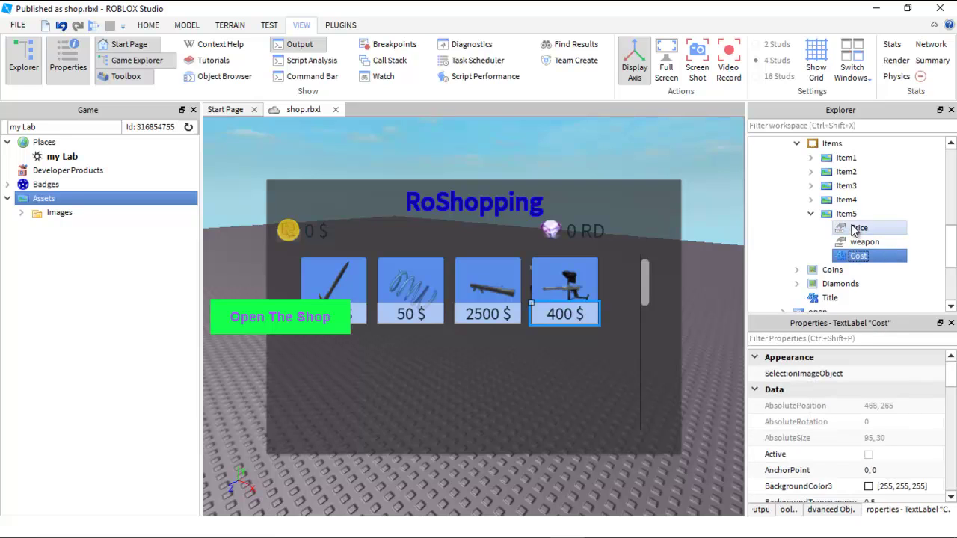
left_click(849, 213)
left_click(812, 214)
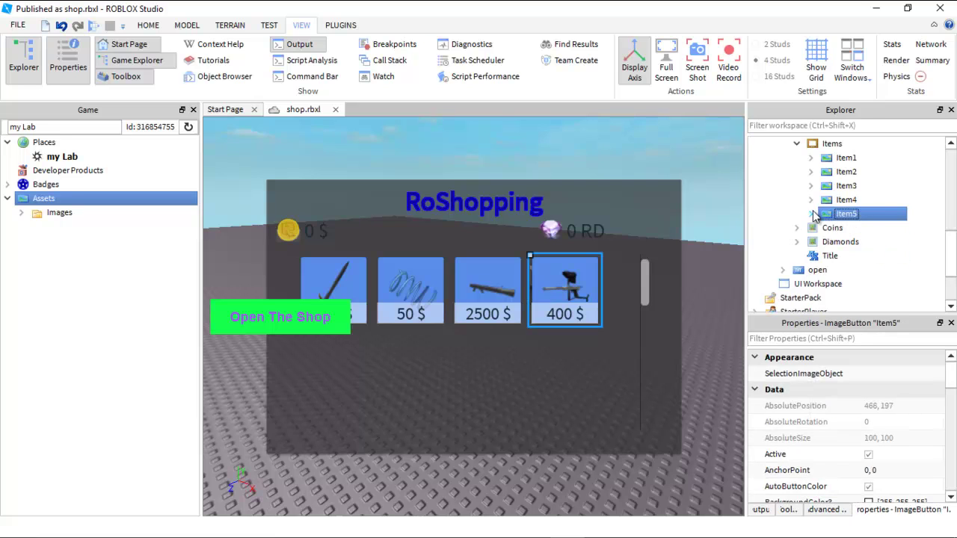
- Set the horizontal offset of Item5's Position to 0, giving {0, 0},{0, 0}
left_click(952, 394)
left_click_drag(952, 395, 952, 424)
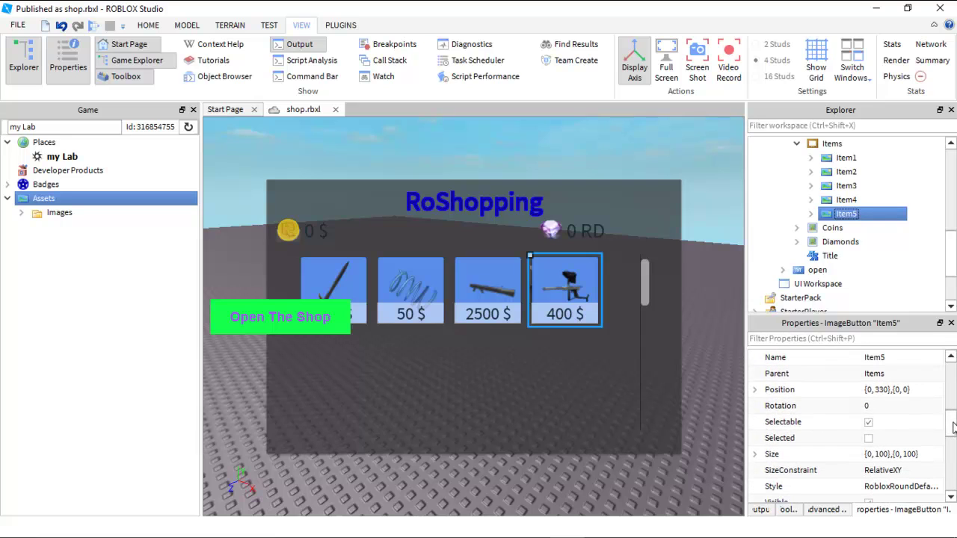
left_click(882, 392)
double_click(881, 390)
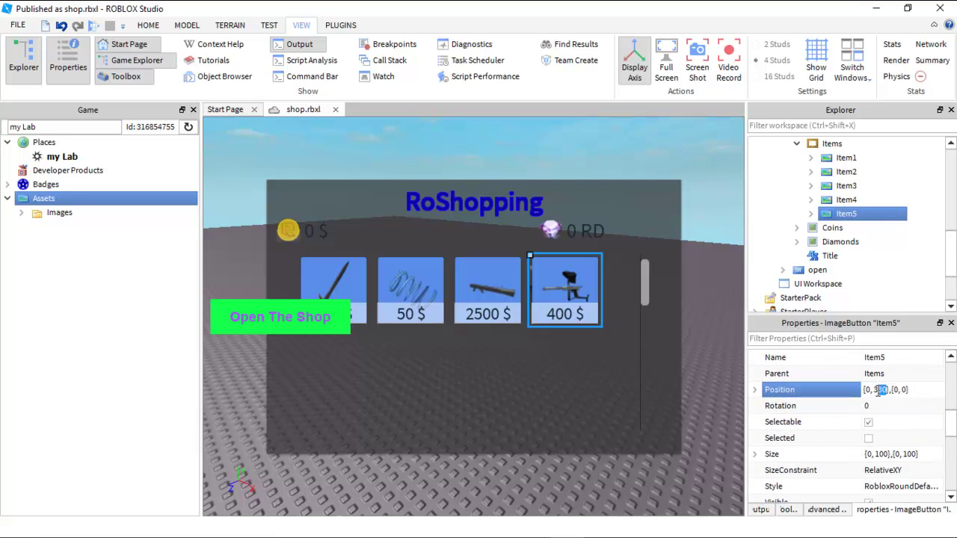
type("10")
key("Return")
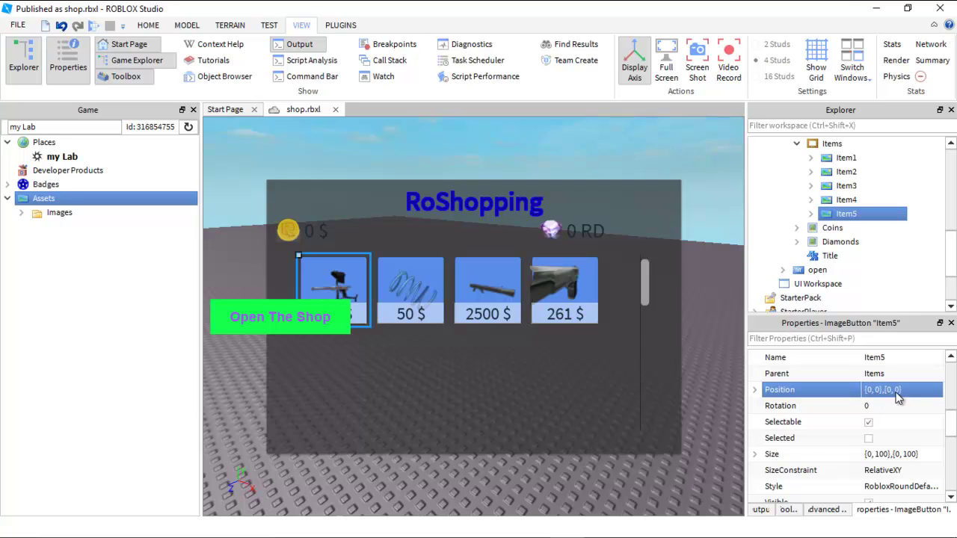
- Lower Item5 into a second row beneath the sword by setting its Position to {0, 0},{0, 120}
left_click(901, 389)
left_click(877, 390)
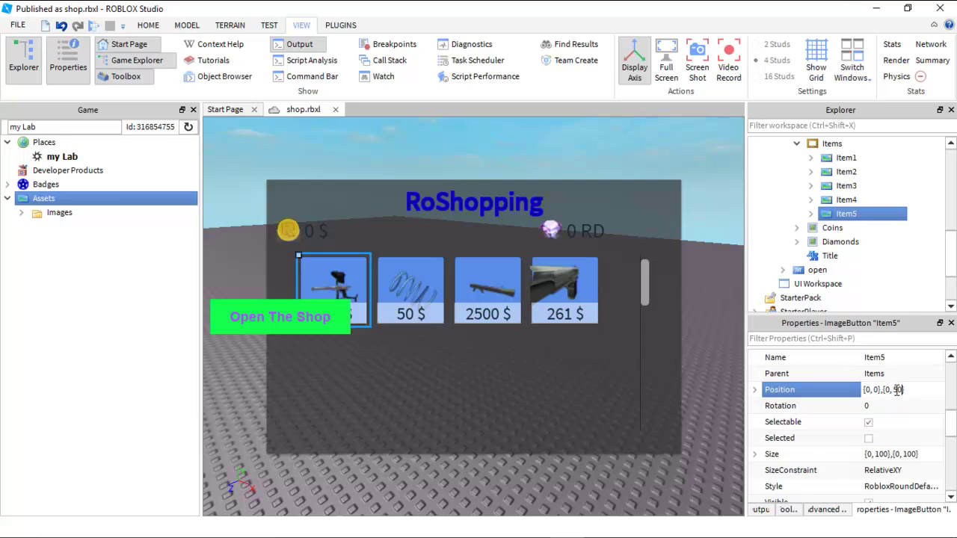
key("Return")
left_click(897, 394)
left_click(897, 390)
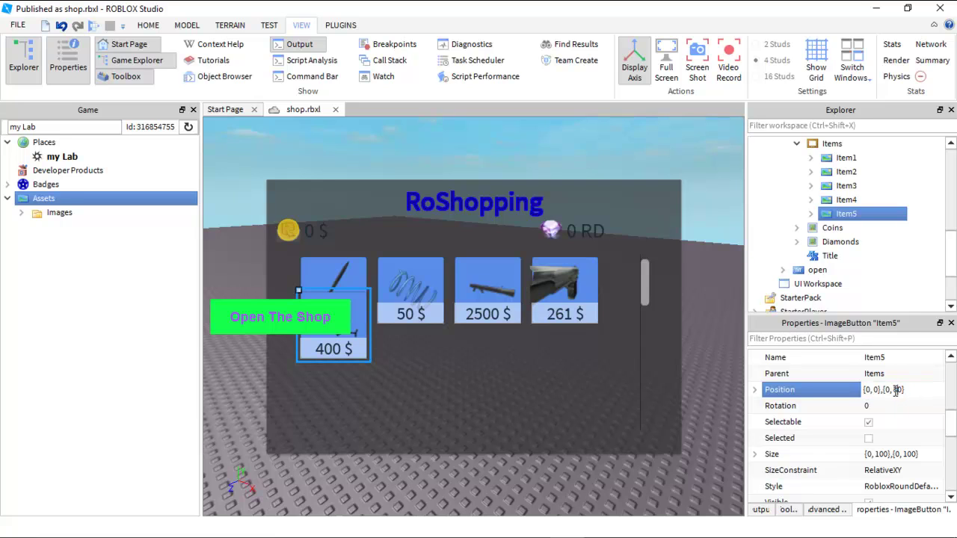
key("Return")
left_click(898, 391)
left_click(899, 389)
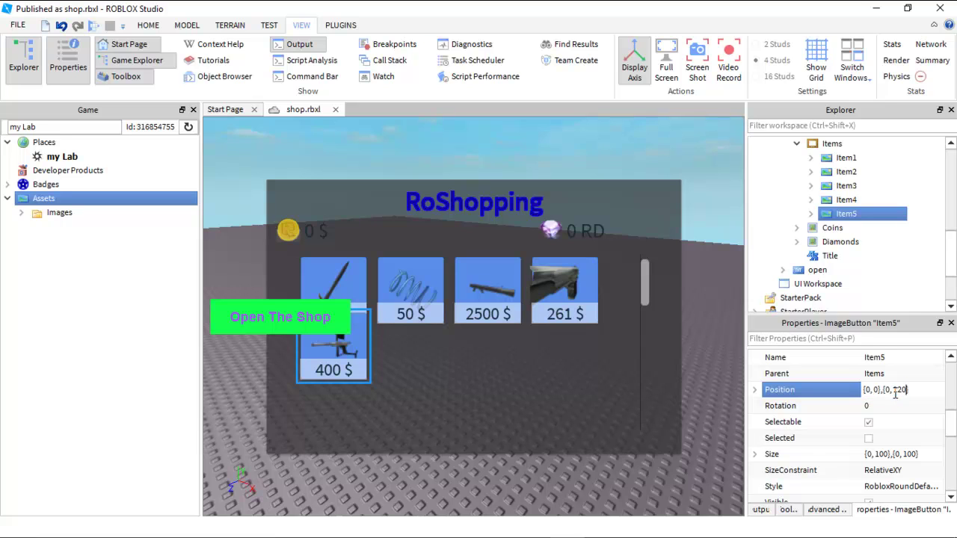
key("Return")
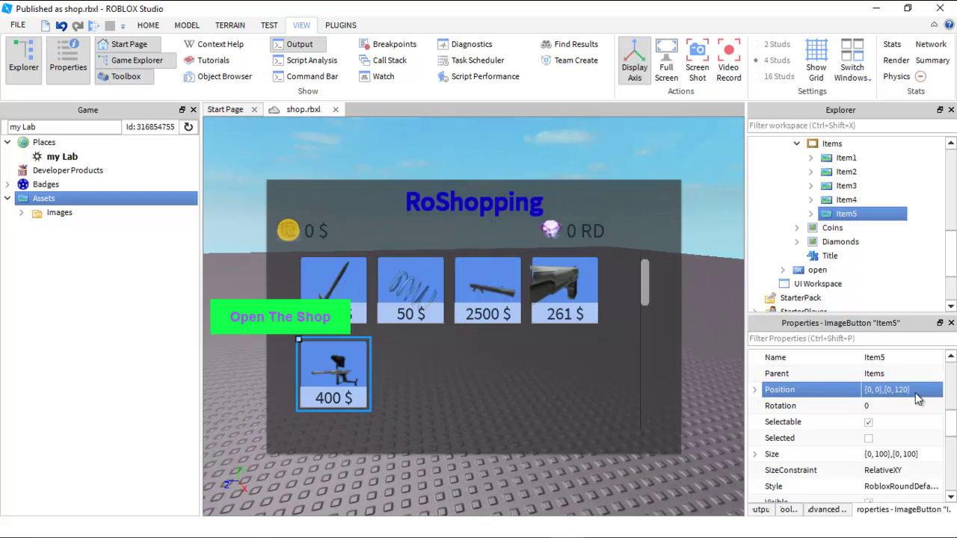
- Play-test the shop, try to buy the 400 $ Paintball gun and check the Output
left_click(701, 351)
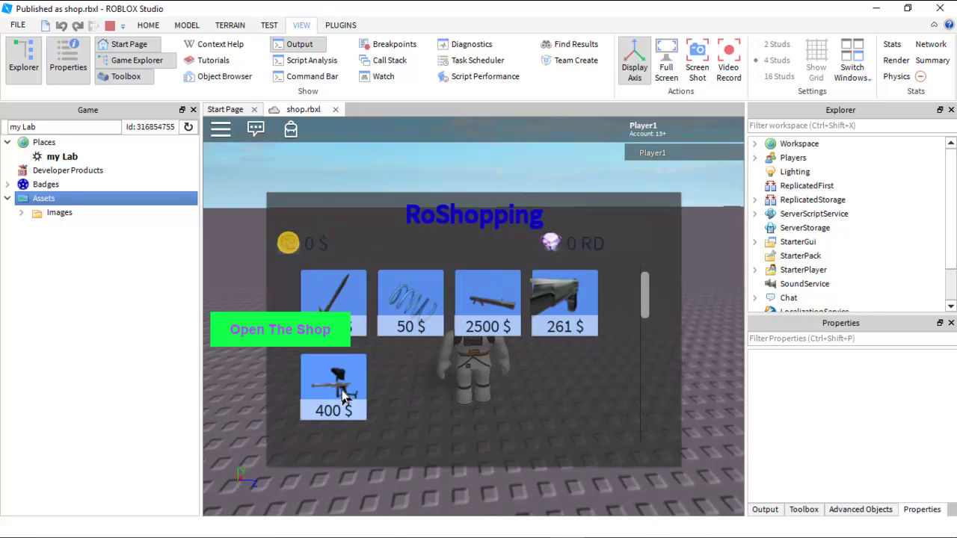
left_click(763, 510)
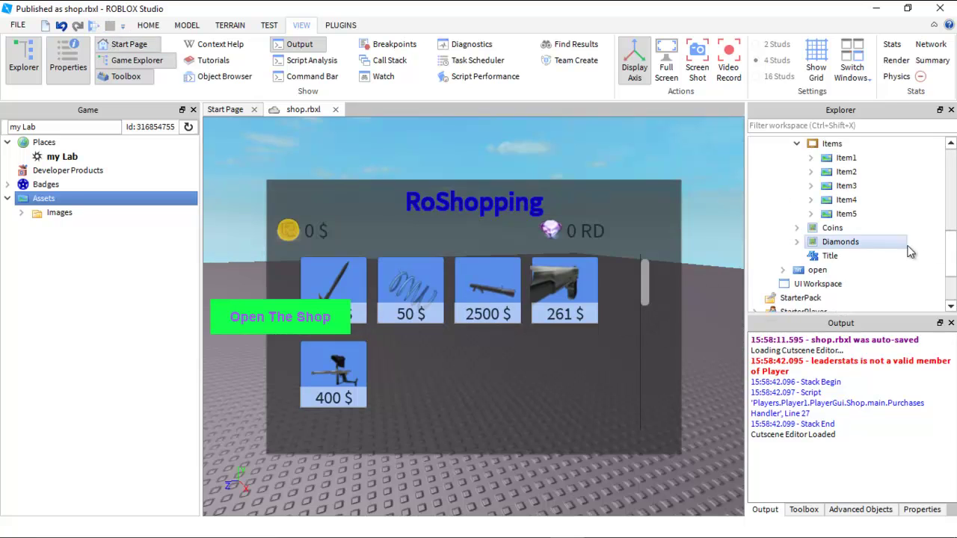
- Move the PUT ME IN THE WORKSPACE script out of the Shop GUI into the Workspace
scroll(860, 240, "up", 3)
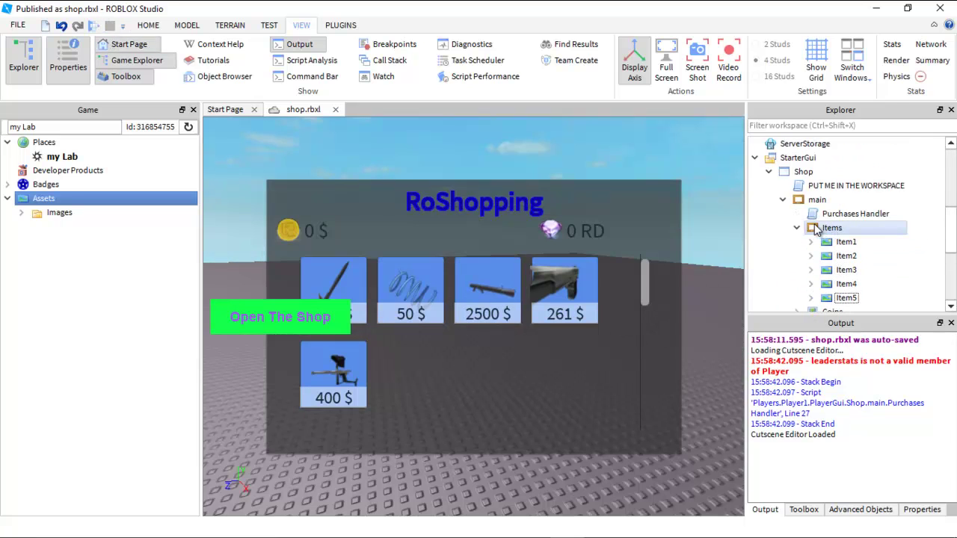
left_click(796, 228)
left_click(783, 200)
left_click(830, 187)
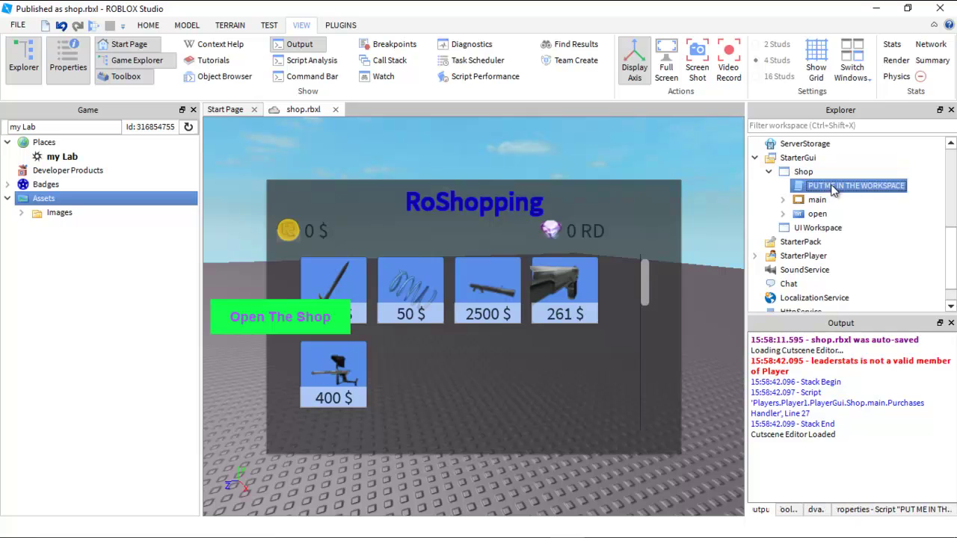
left_click_drag(812, 191, 812, 143)
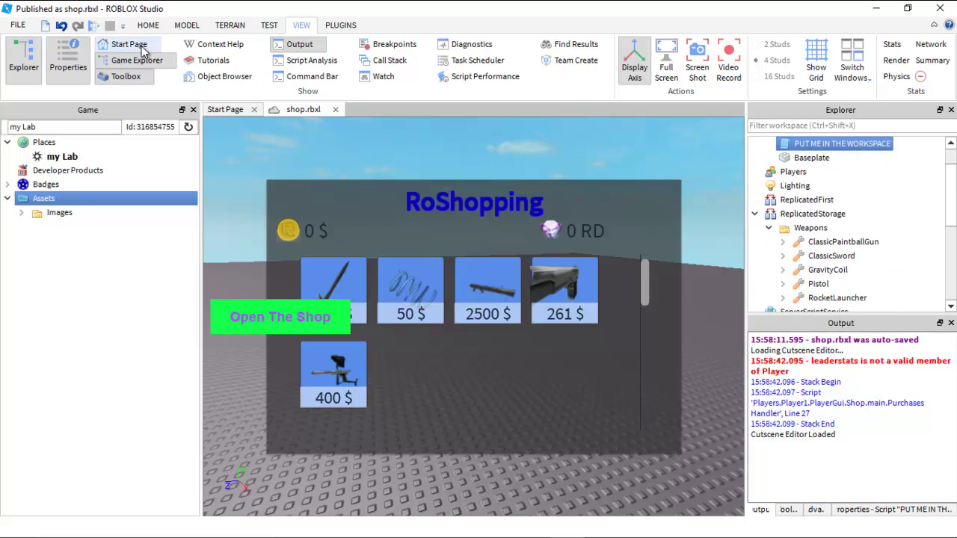
- Start a play test, close and reopen the shop, and try to buy the 400 $ Paintball gun
left_click(93, 27)
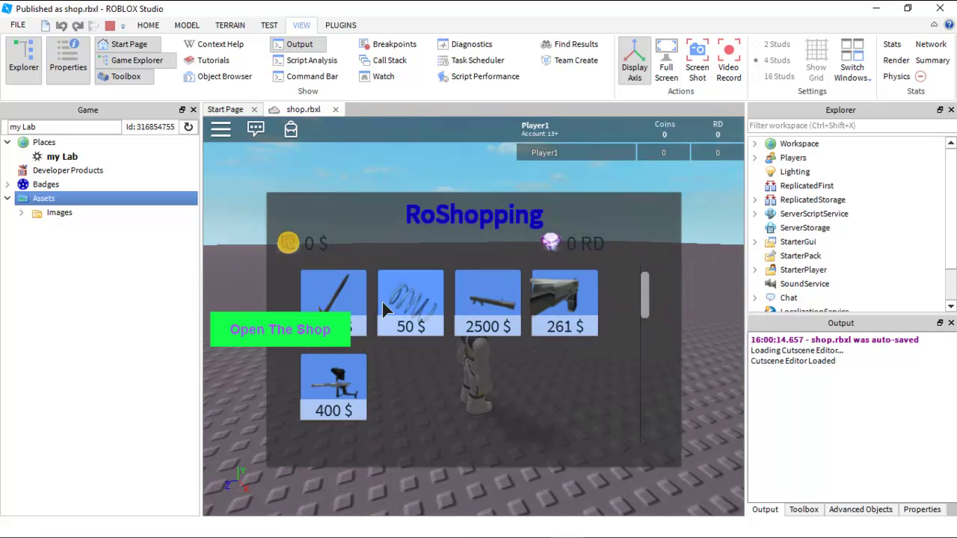
left_click(272, 334)
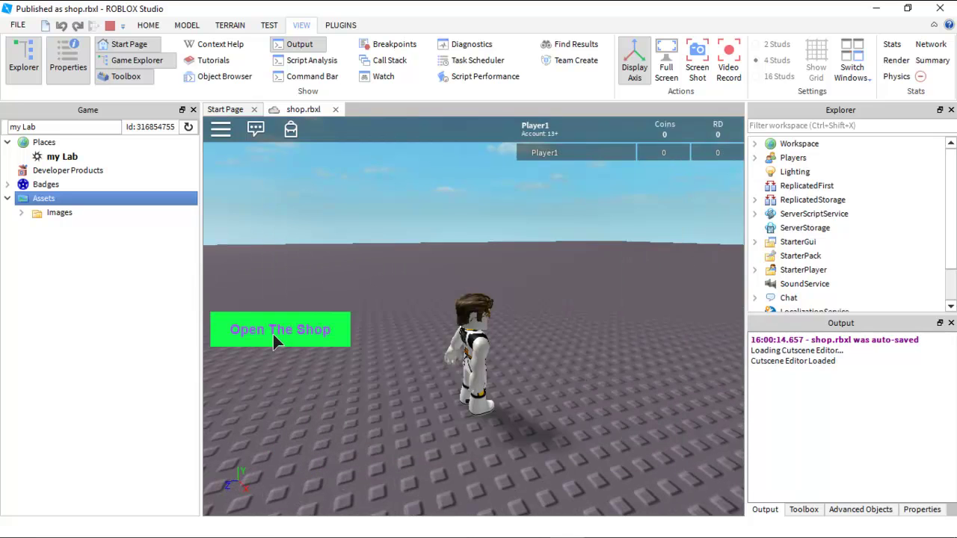
left_click(268, 333)
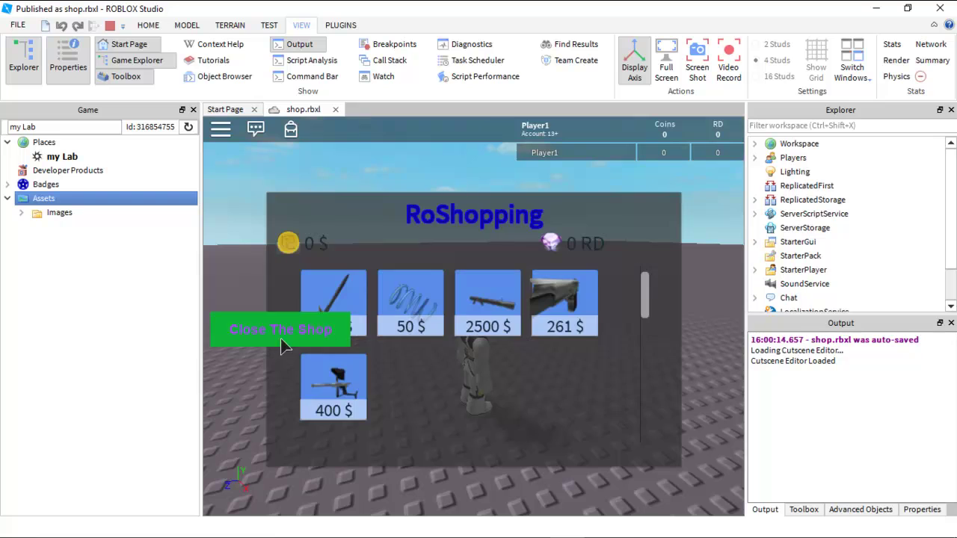
left_click(334, 397)
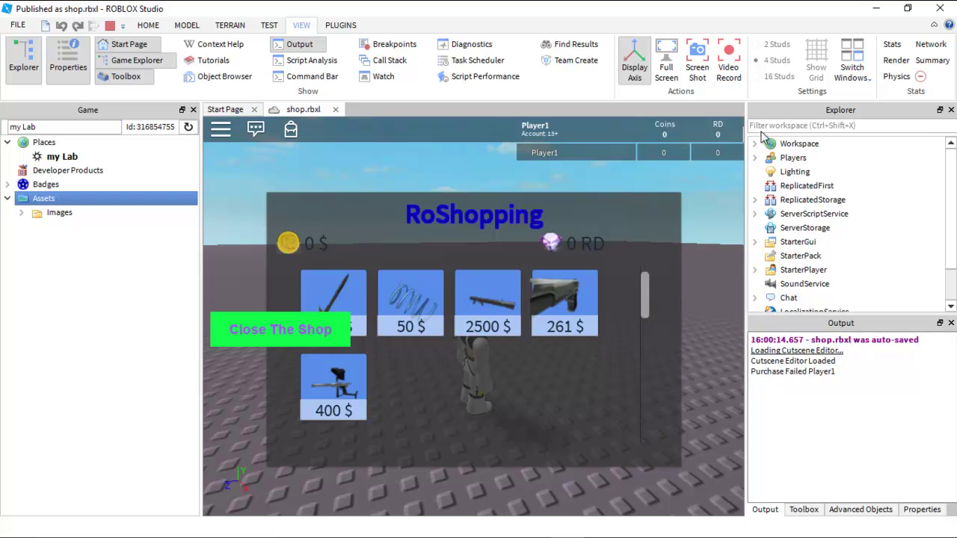
- Set the Coins value in Player1's leaderstats to 1000 in the running play test
left_click(756, 158)
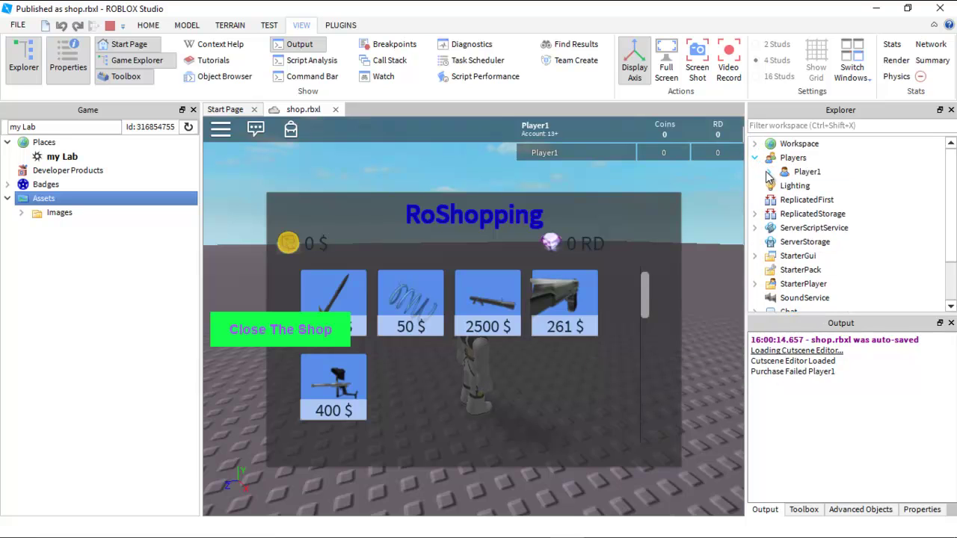
left_click(769, 172)
left_click(819, 186)
left_click(783, 185)
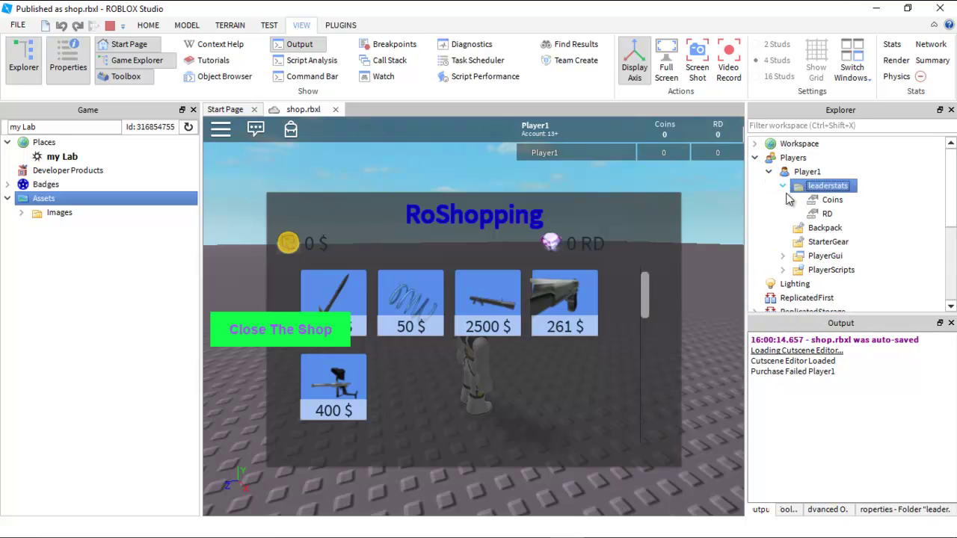
left_click(809, 202)
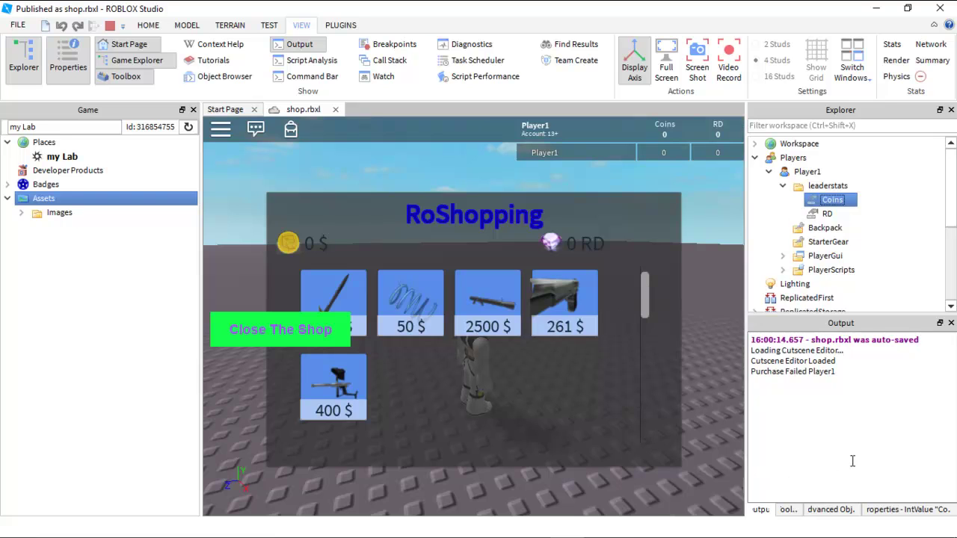
left_click(904, 516)
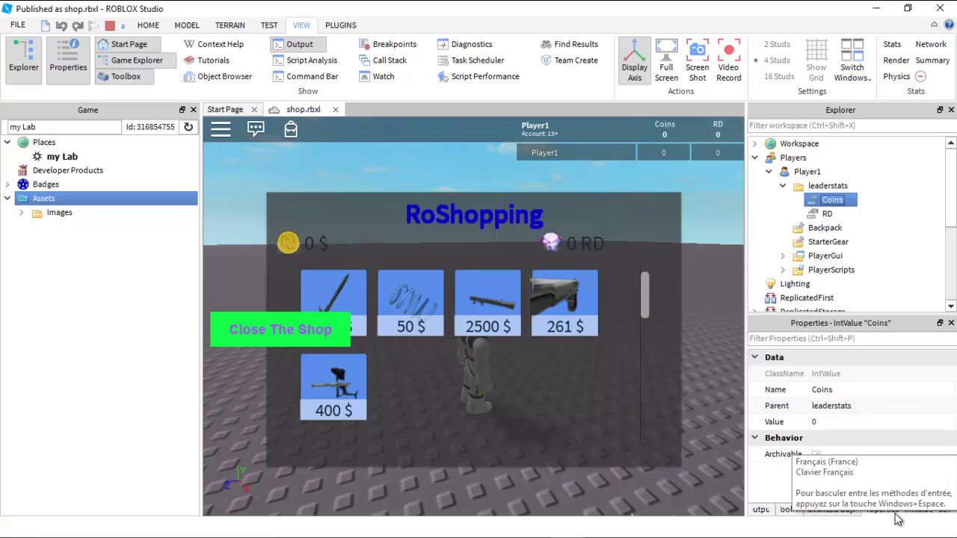
left_click(826, 424)
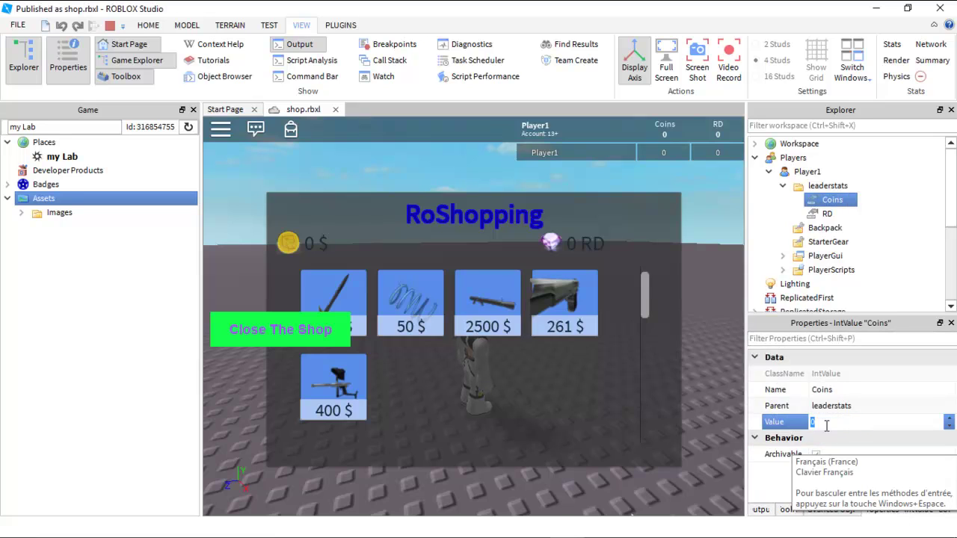
type("1")
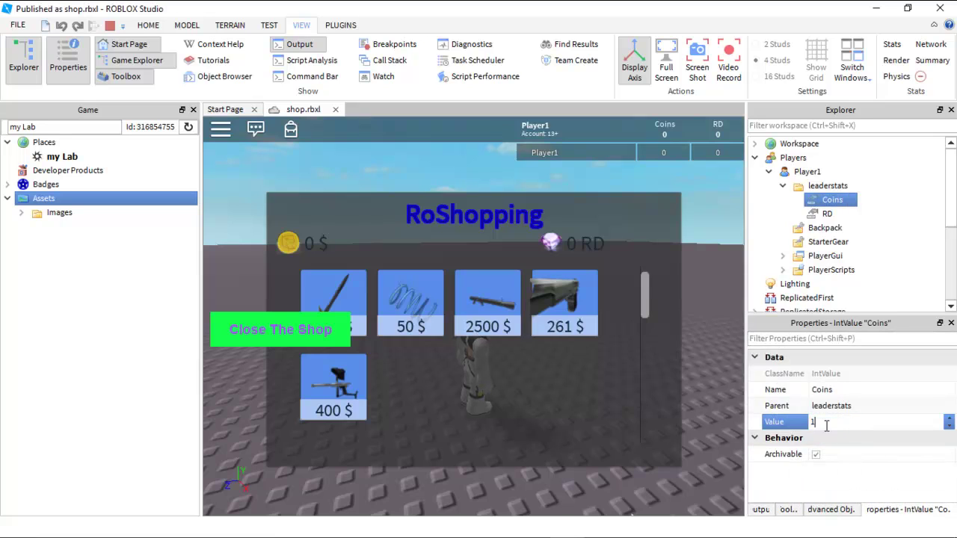
type("000")
key("Return")
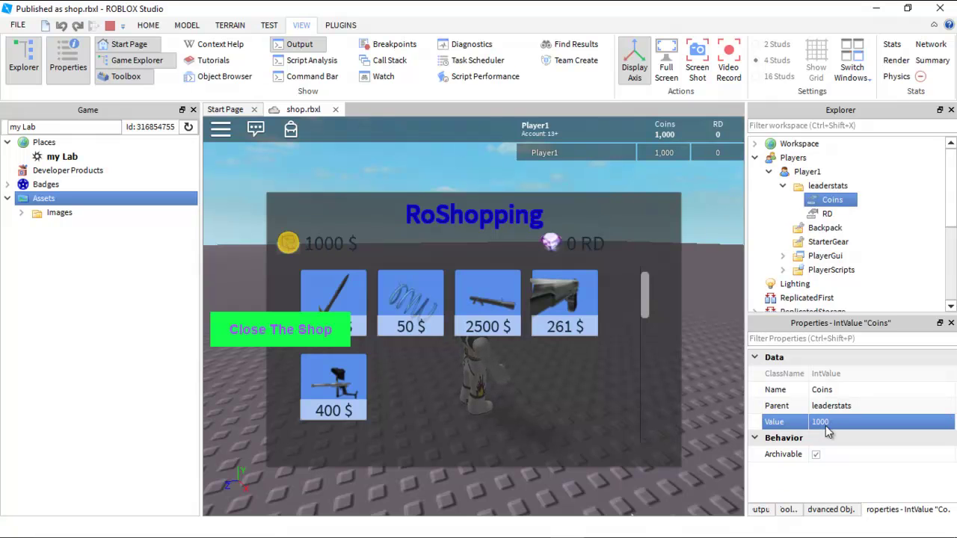
- Buy the 400 $ Paintball gun, close the shop and equip the gun
right_click_drag(693, 195, 693, 194)
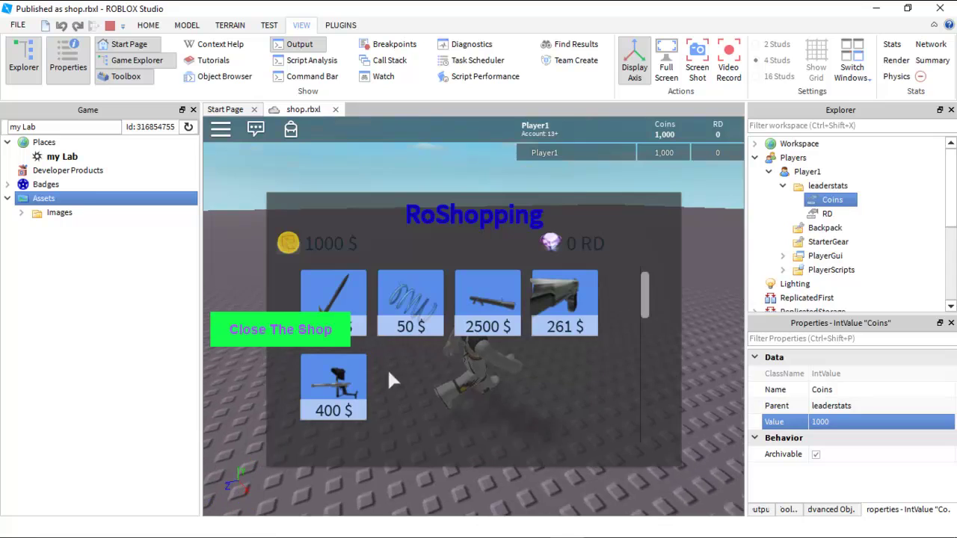
left_click(340, 400)
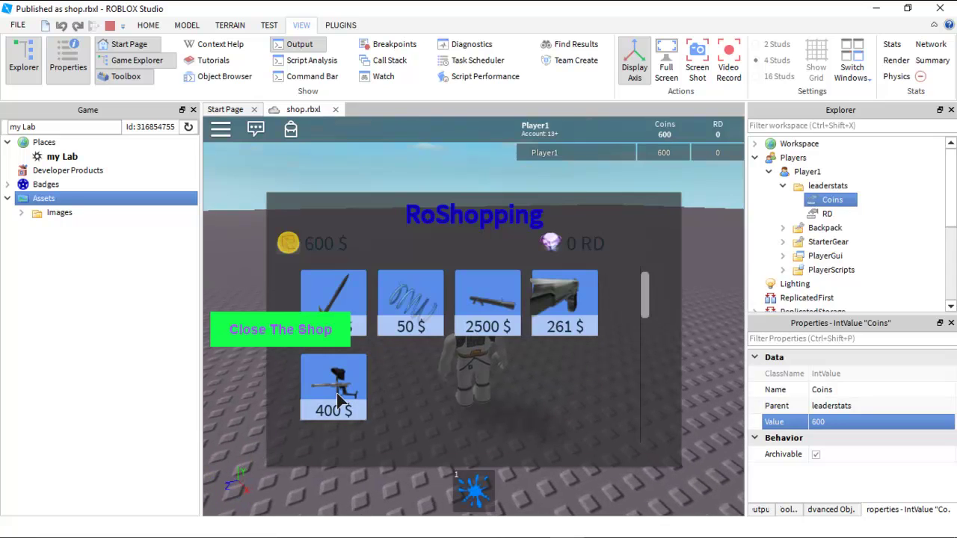
left_click(281, 339)
key("1")
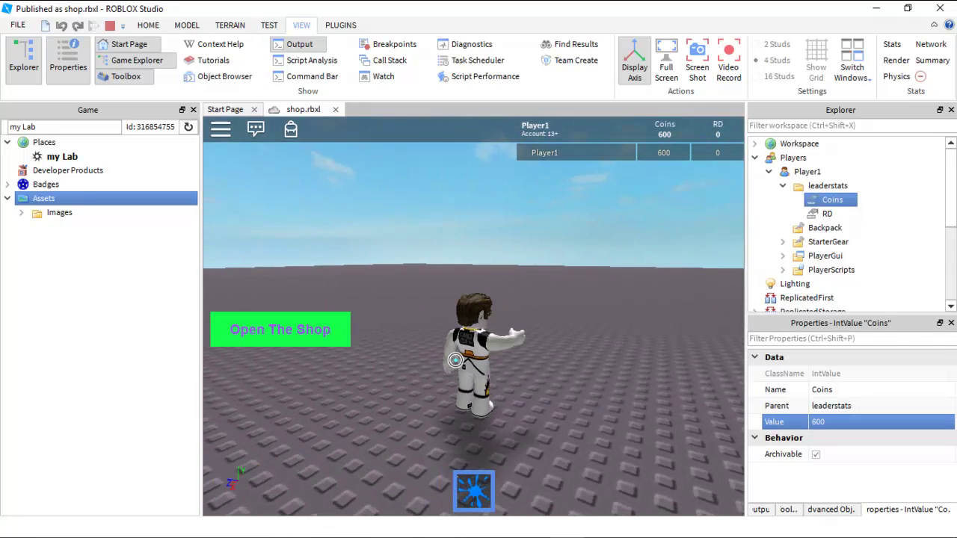
- Test-fire the Paintball gun while walking around the baseplate, and stop the play test
left_click(629, 331)
left_click(651, 338)
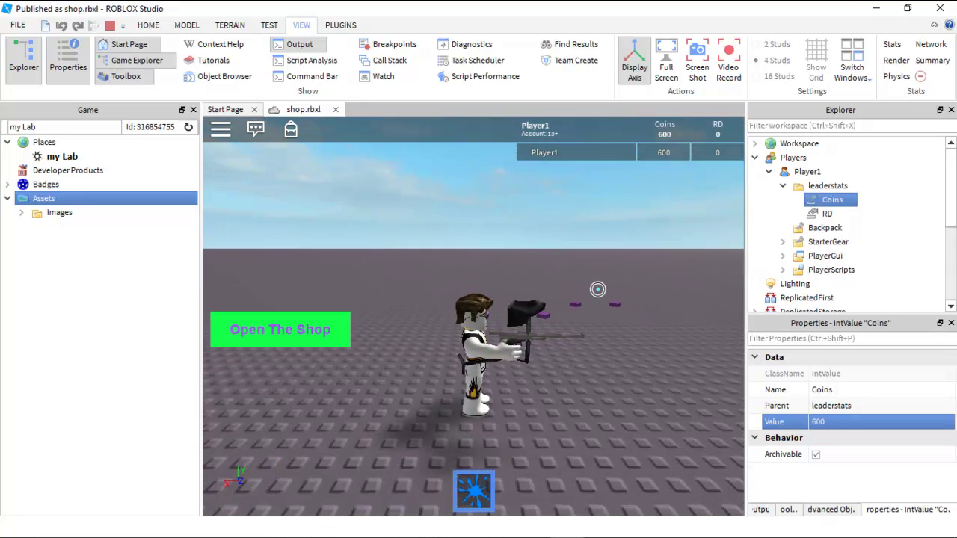
right_click_drag(671, 345, 671, 345)
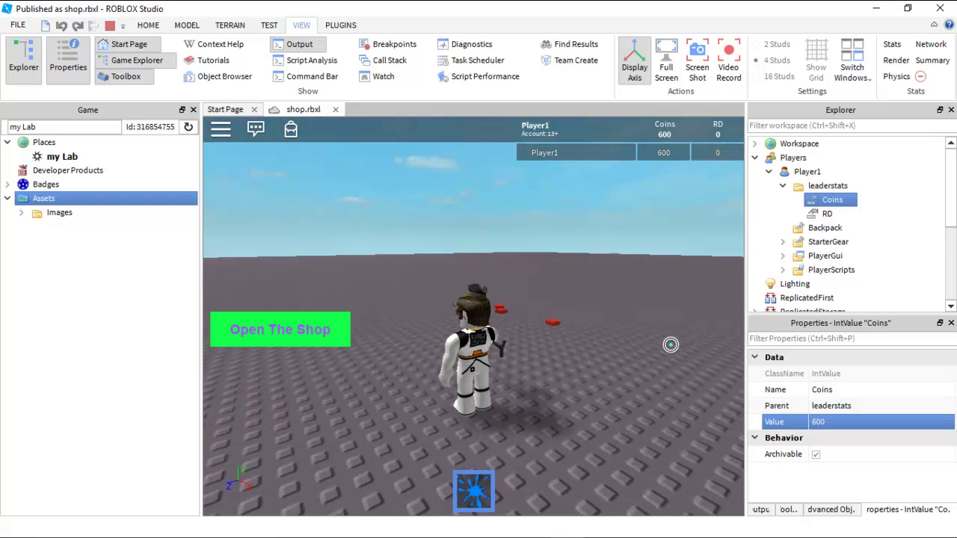
left_click(671, 344)
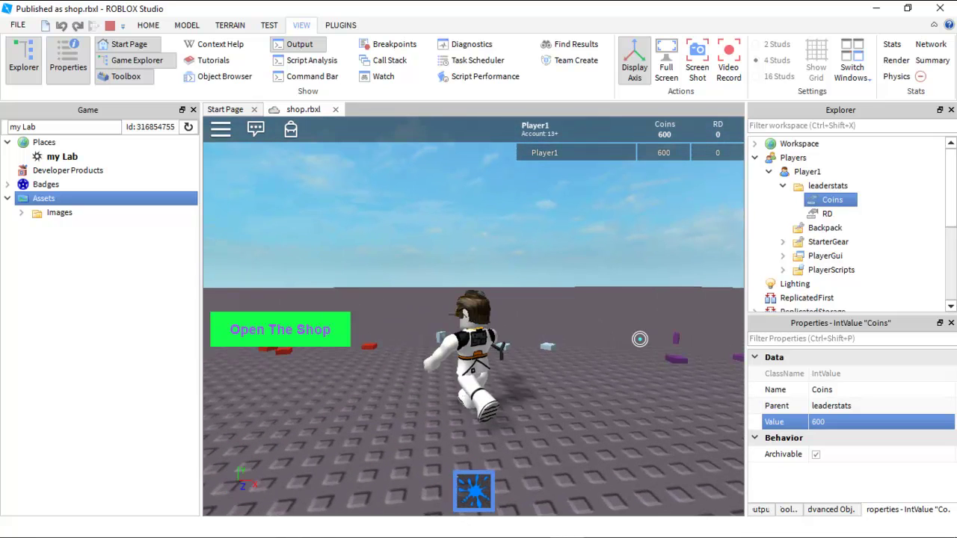
left_click(599, 320)
key("w")
left_click(658, 332)
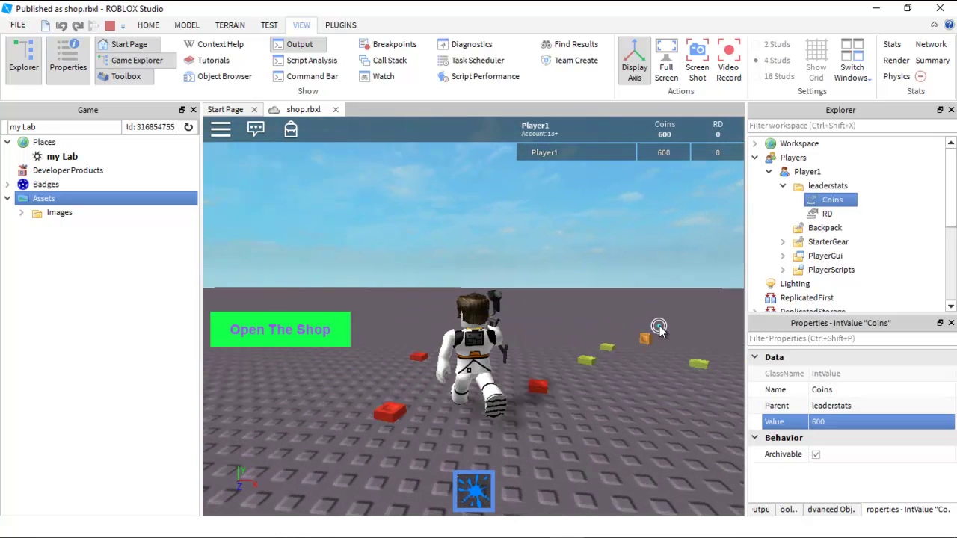
key("w")
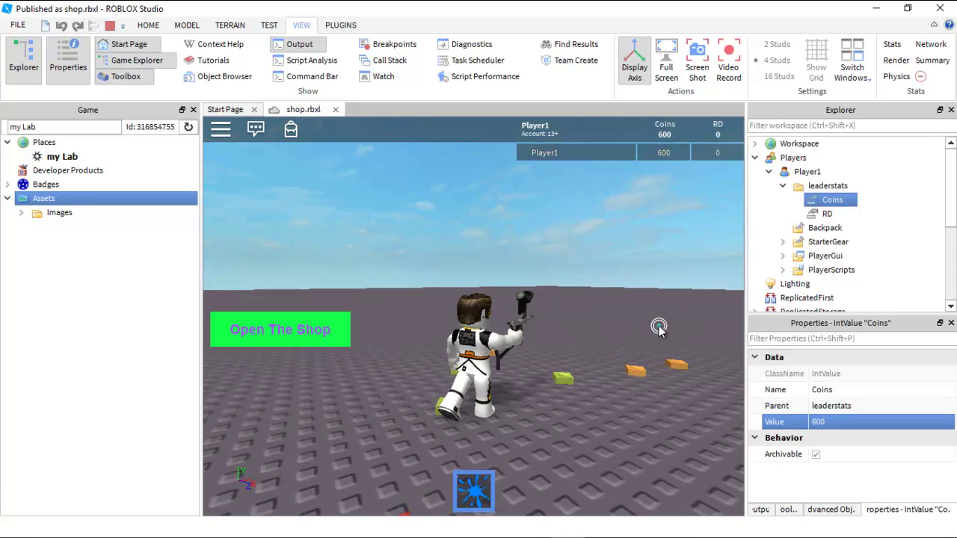
key("s")
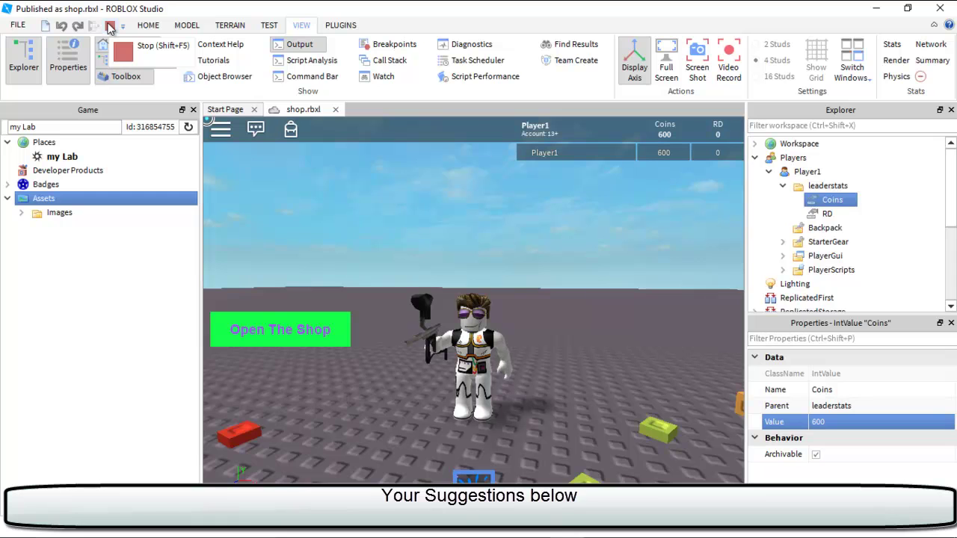
left_click(110, 27)
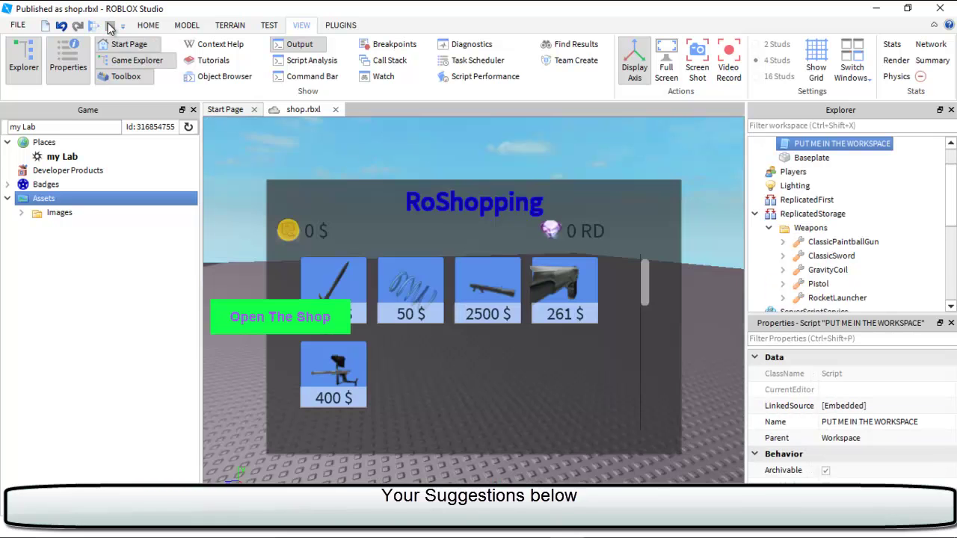